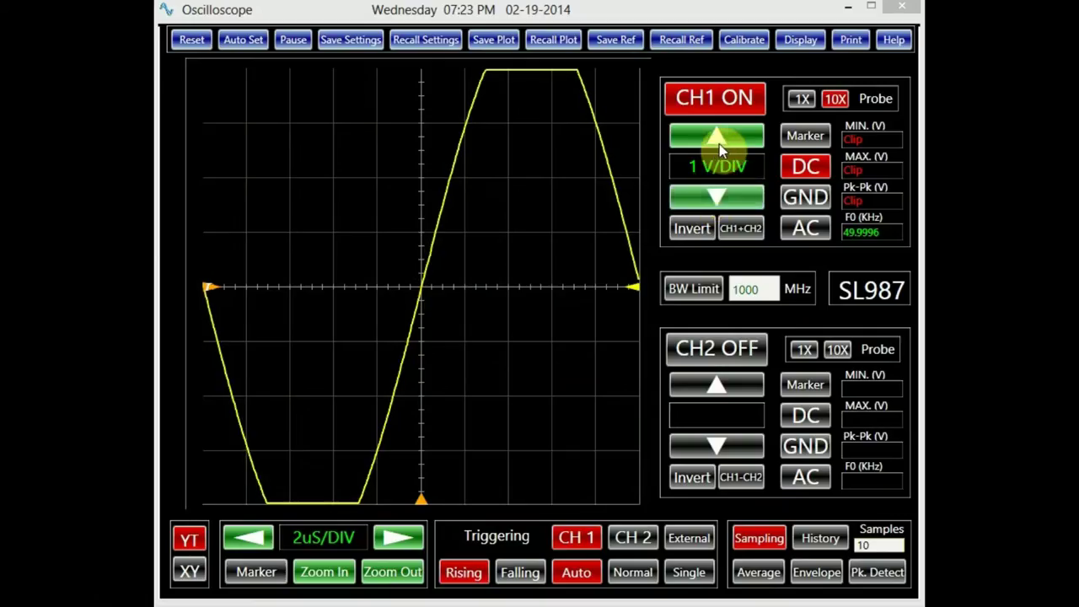
# Increase the CH1 vertical scale to 20 V/DIV.
pyautogui.click(720, 143)
pyautogui.click(721, 143)
pyautogui.click(719, 141)
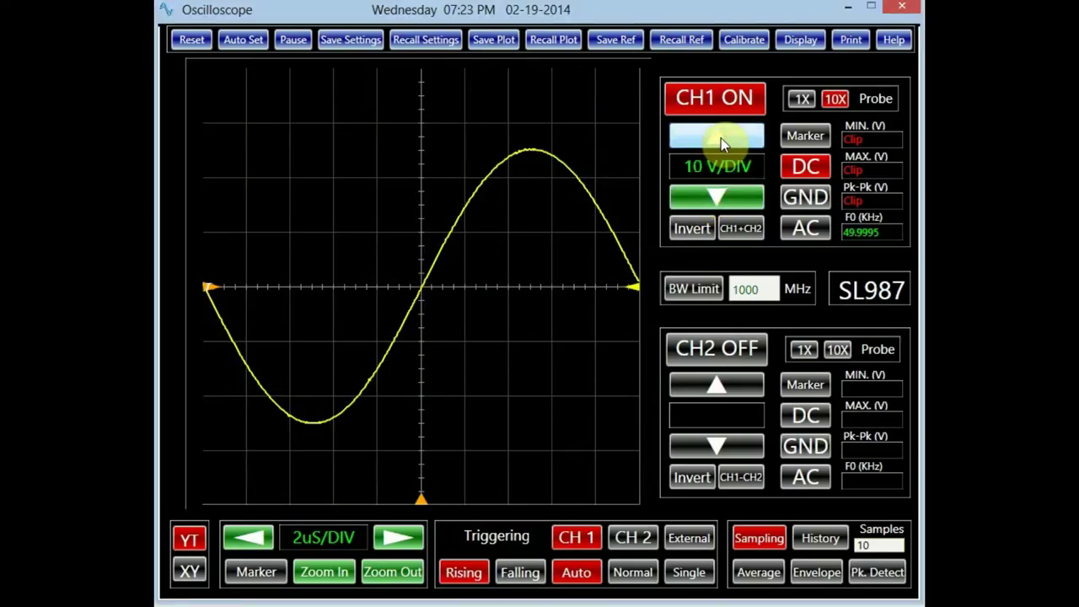
pyautogui.click(718, 139)
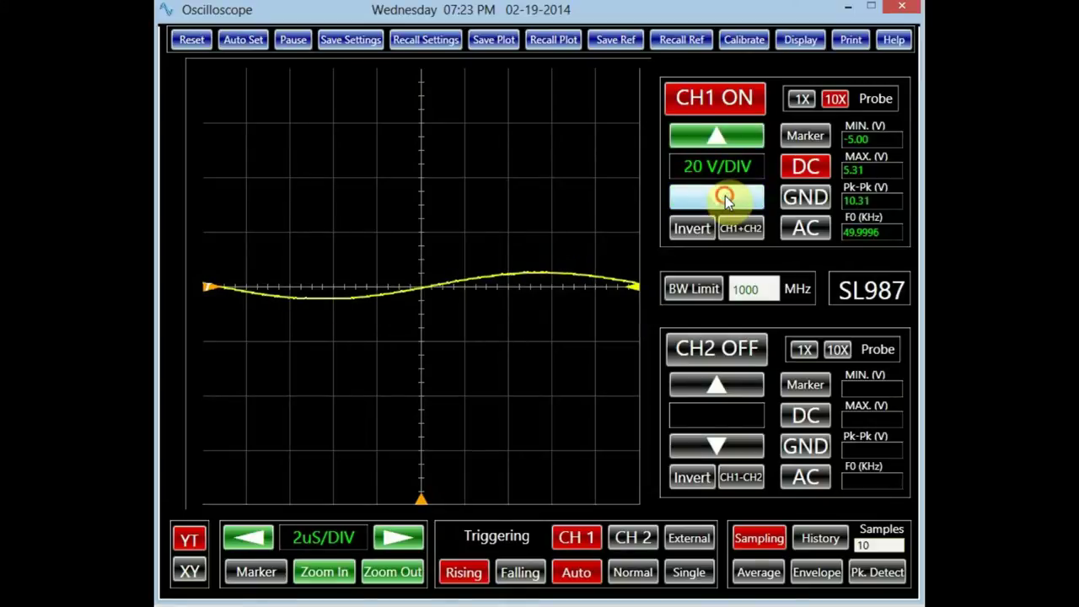
# Decrease the CH1 vertical scale step by step to 20 mV/DIV.
pyautogui.click(725, 196)
pyautogui.click(725, 195)
pyautogui.click(725, 196)
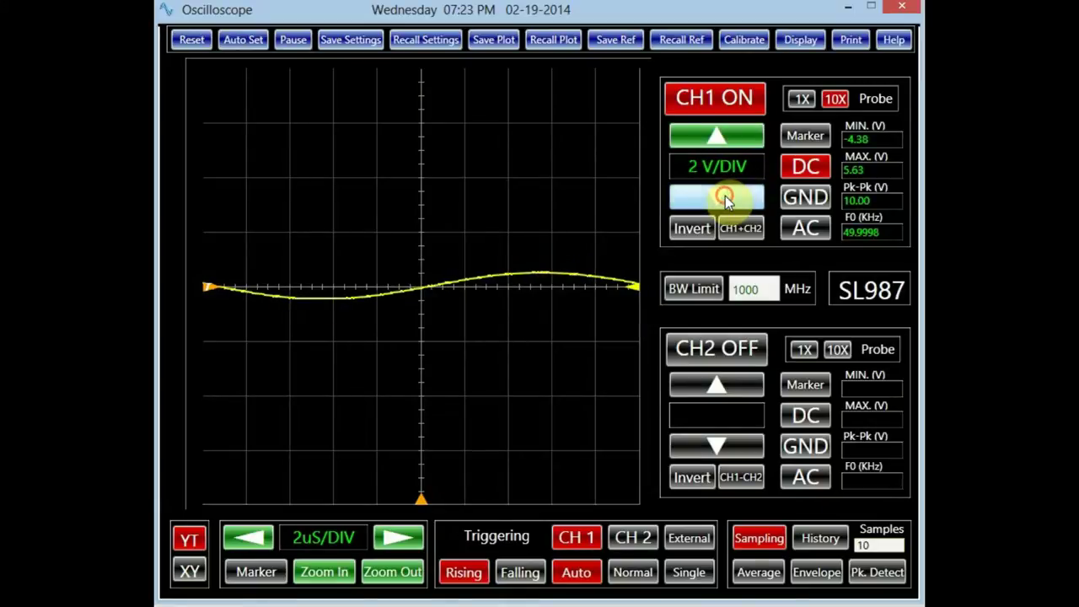
pyautogui.click(725, 195)
pyautogui.click(725, 195)
pyautogui.click(725, 195)
pyautogui.click(725, 195)
pyautogui.click(724, 196)
pyautogui.click(725, 195)
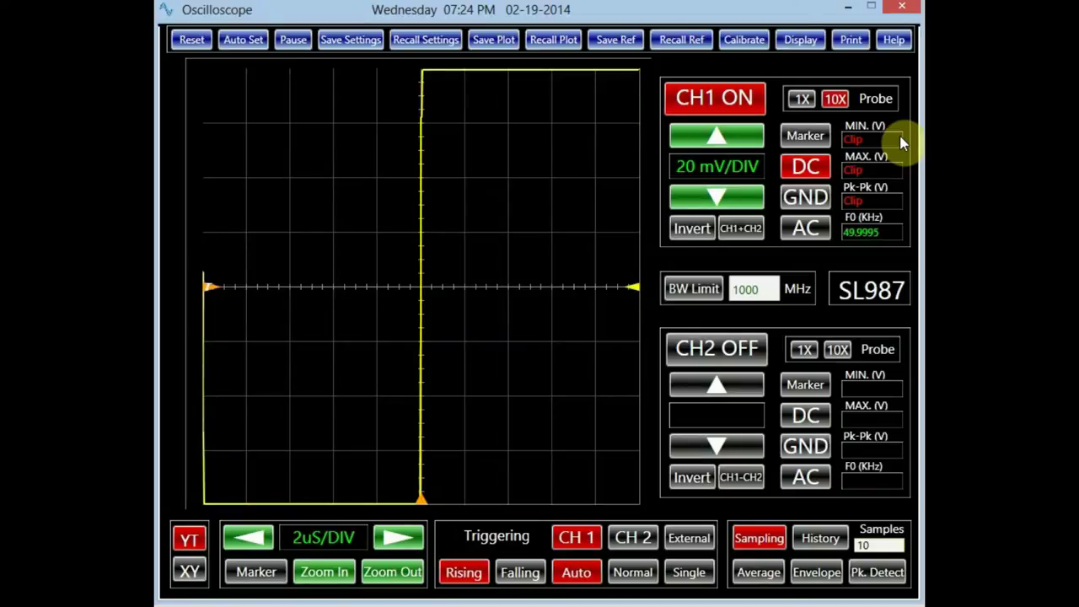
# Raise the CH1 vertical scale to 2 V/DIV so the sine wave fits the grid.
pyautogui.click(718, 138)
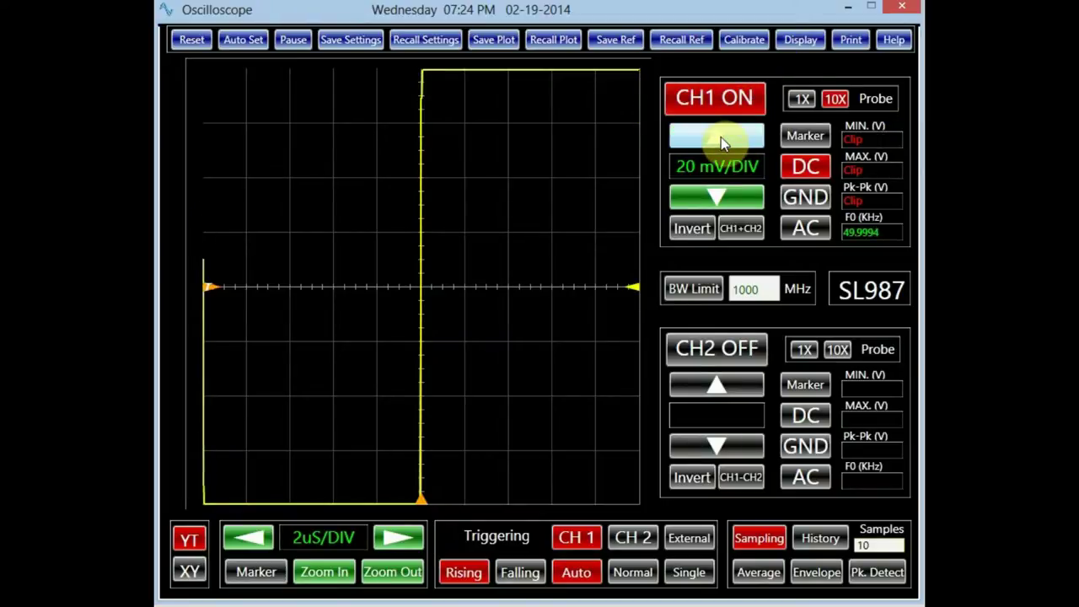
pyautogui.click(719, 139)
pyautogui.click(718, 140)
pyautogui.click(720, 139)
pyautogui.click(721, 140)
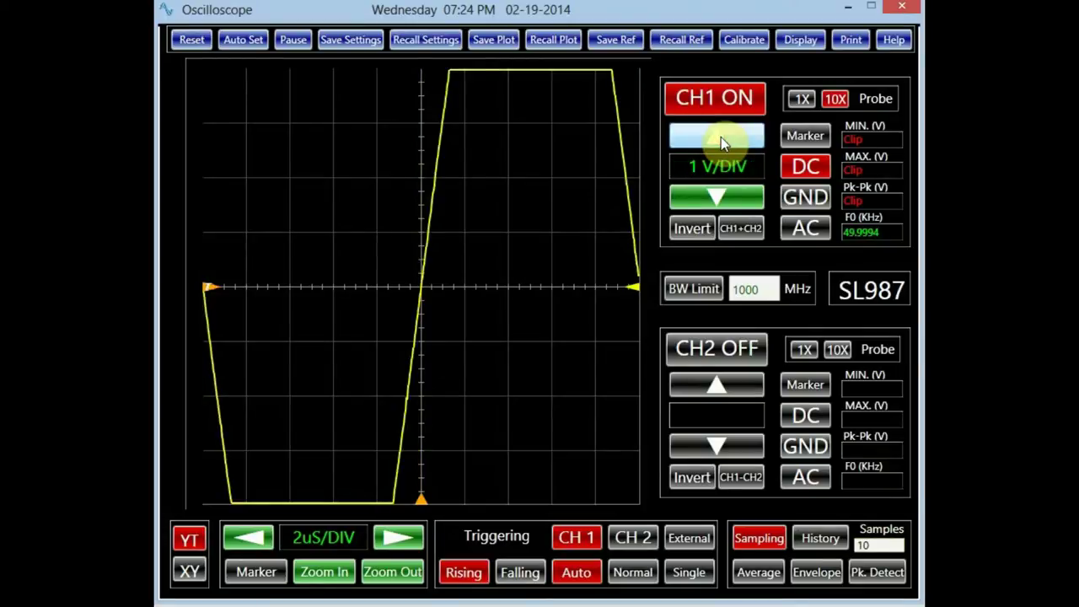
pyautogui.click(721, 140)
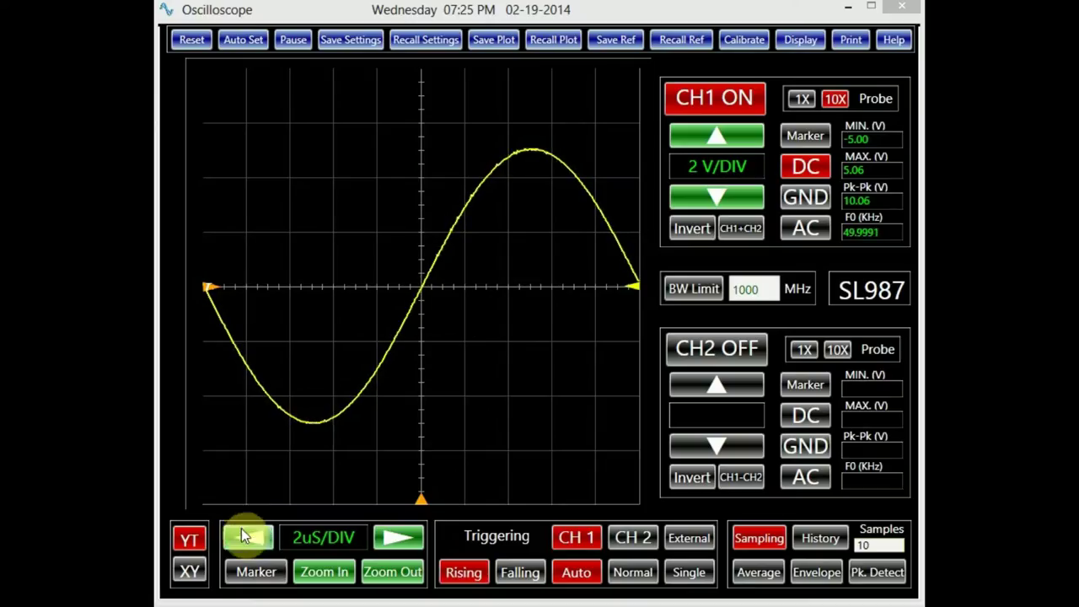
# Shorten the time base step by step to its fastest setting, in the low nanoseconds per division.
pyautogui.click(244, 536)
pyautogui.click(243, 536)
pyautogui.click(244, 536)
pyautogui.click(243, 536)
pyautogui.click(243, 536)
pyautogui.click(244, 536)
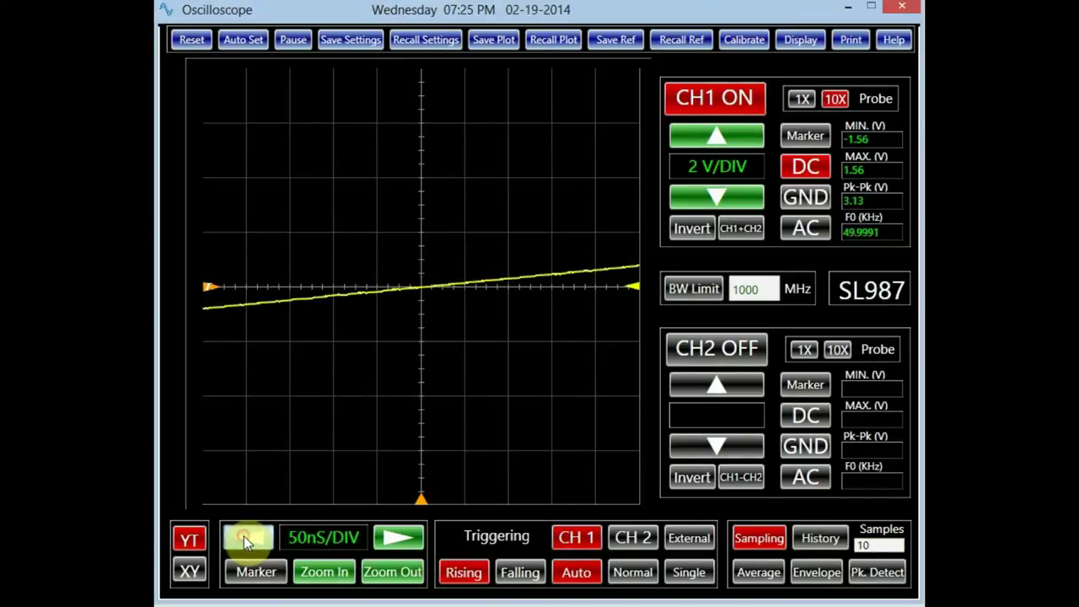
pyautogui.click(164, 221)
pyautogui.click(165, 221)
pyautogui.click(164, 221)
pyautogui.click(164, 220)
# Lengthen the time base step by step through the microsecond range to beyond 50 mS/DIV.
pyautogui.click(876, 245)
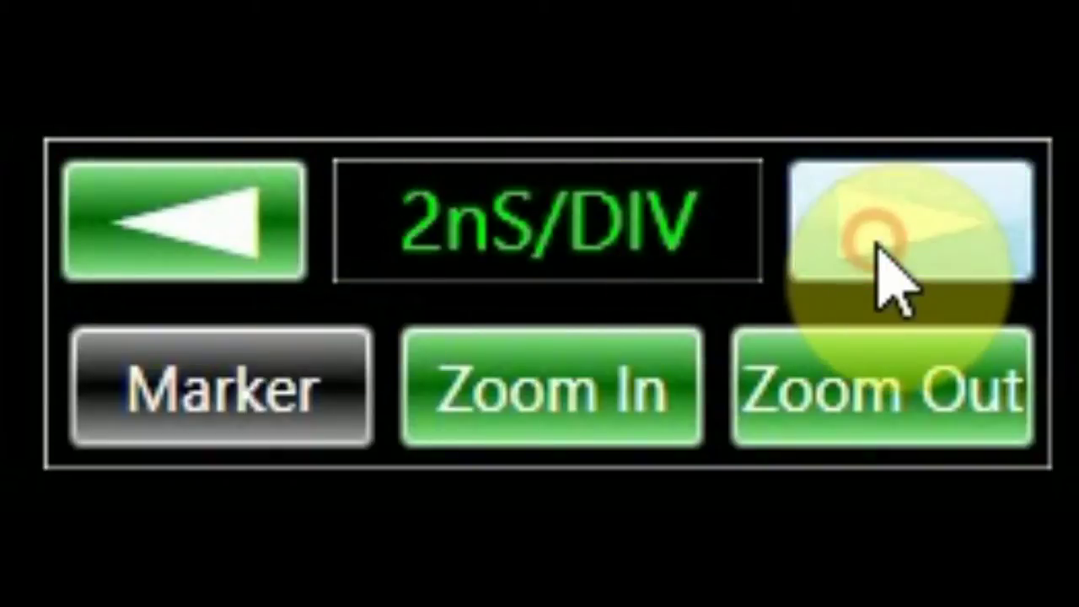
pyautogui.click(881, 244)
pyautogui.click(884, 246)
pyautogui.click(391, 542)
pyautogui.click(391, 542)
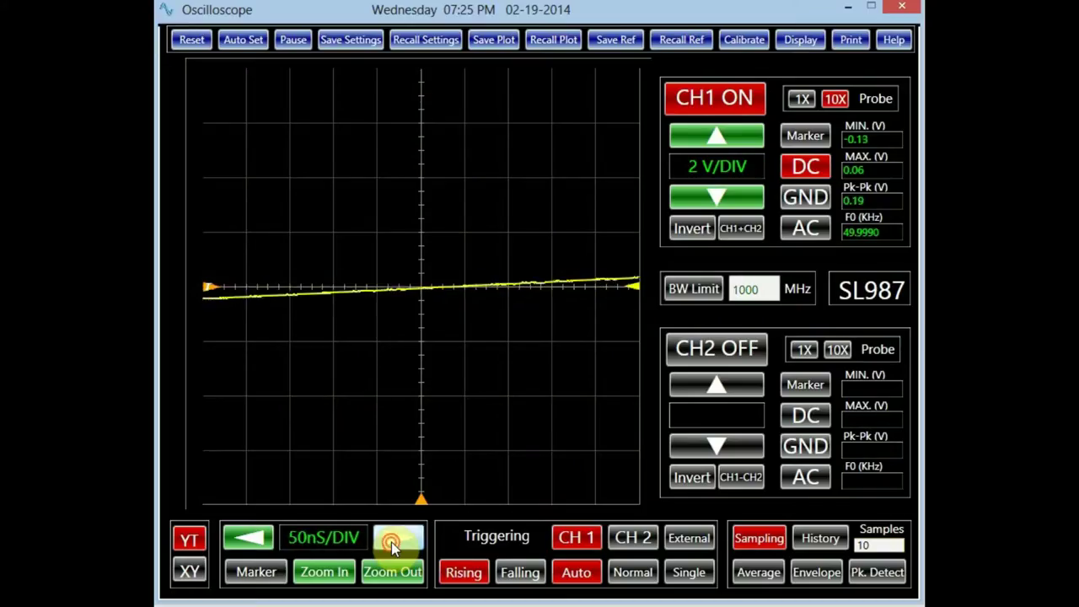
pyautogui.click(391, 542)
pyautogui.click(391, 542)
pyautogui.click(391, 542)
pyautogui.click(391, 541)
pyautogui.click(391, 542)
pyautogui.click(391, 542)
pyautogui.click(391, 541)
pyautogui.click(391, 542)
pyautogui.click(391, 542)
pyautogui.click(391, 542)
pyautogui.click(391, 542)
pyautogui.click(391, 542)
pyautogui.click(391, 542)
pyautogui.click(391, 542)
pyautogui.click(391, 542)
pyautogui.click(391, 542)
pyautogui.click(391, 542)
pyautogui.click(391, 542)
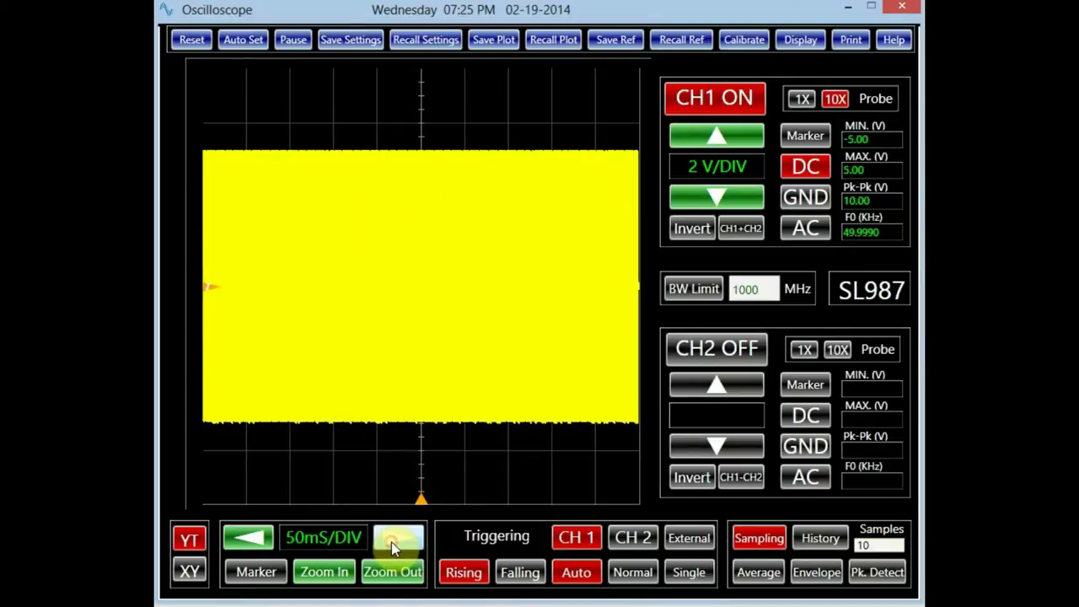
pyautogui.click(391, 542)
# Bring the time base back down towards 2 uS/DIV to show one cycle of the sine wave.
pyautogui.click(252, 537)
pyautogui.click(252, 537)
pyautogui.click(252, 536)
pyautogui.click(252, 537)
pyautogui.click(252, 536)
pyautogui.click(252, 537)
pyautogui.click(251, 536)
pyautogui.click(252, 537)
pyautogui.click(252, 537)
pyautogui.click(252, 537)
pyautogui.click(252, 537)
pyautogui.click(252, 537)
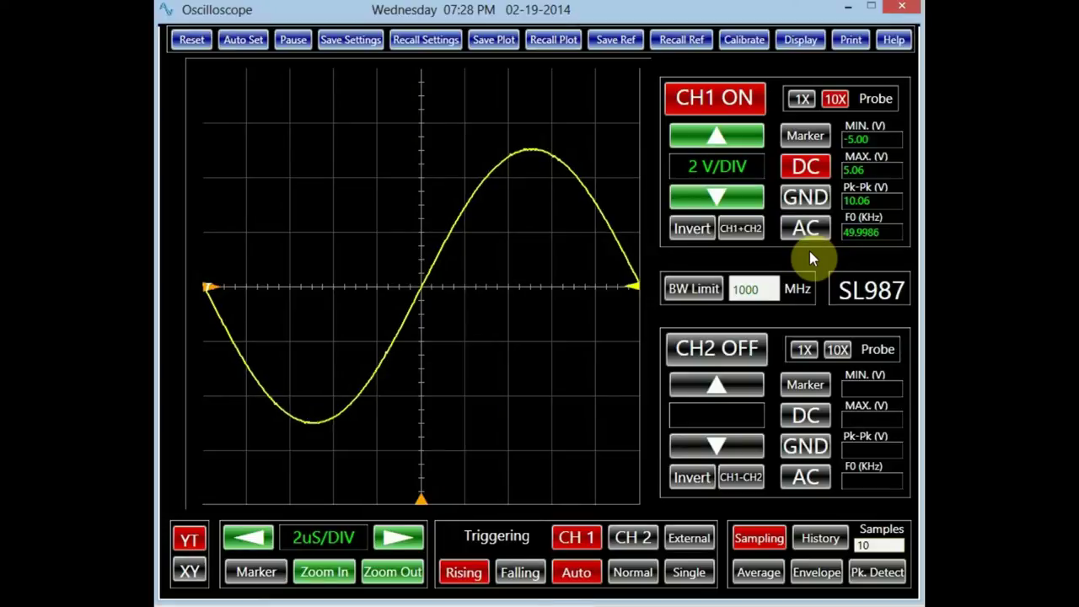
# Switch the CH1 input coupling to AC, back to DC, and to GND.
pyautogui.click(806, 225)
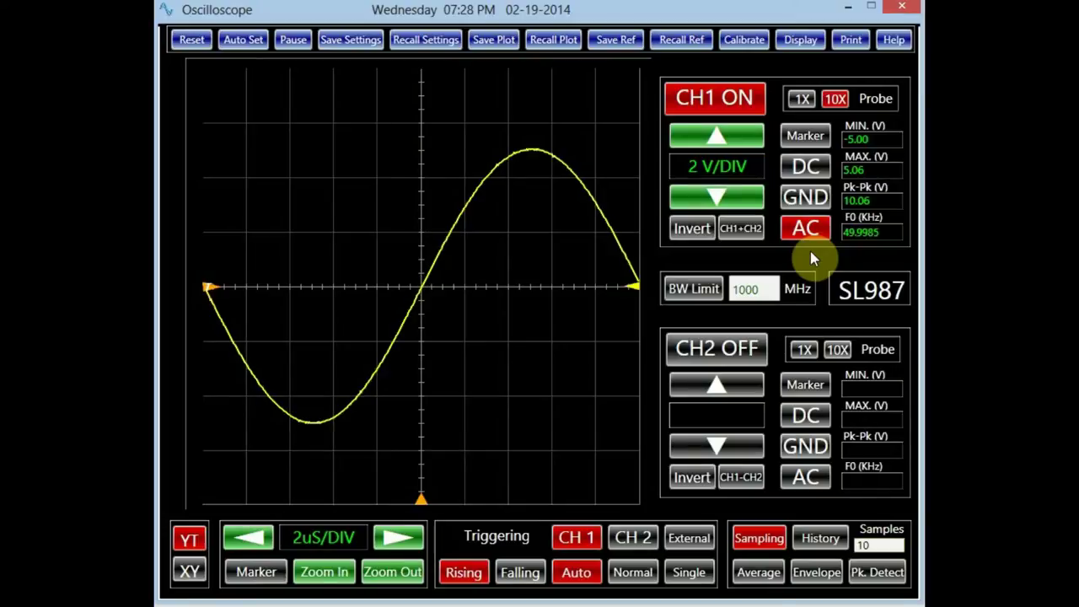
pyautogui.click(804, 168)
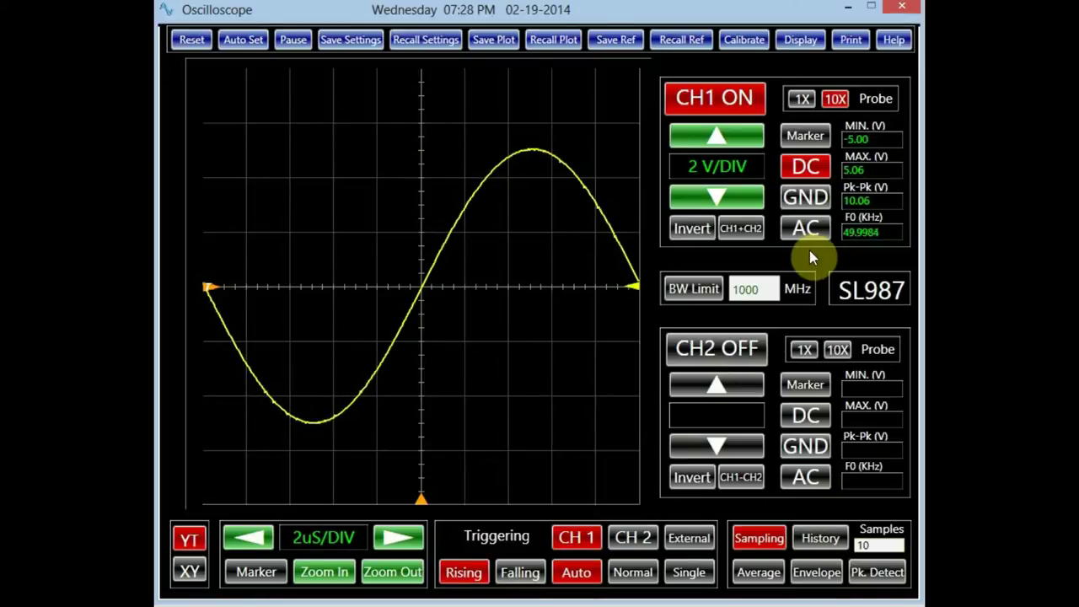
pyautogui.click(796, 194)
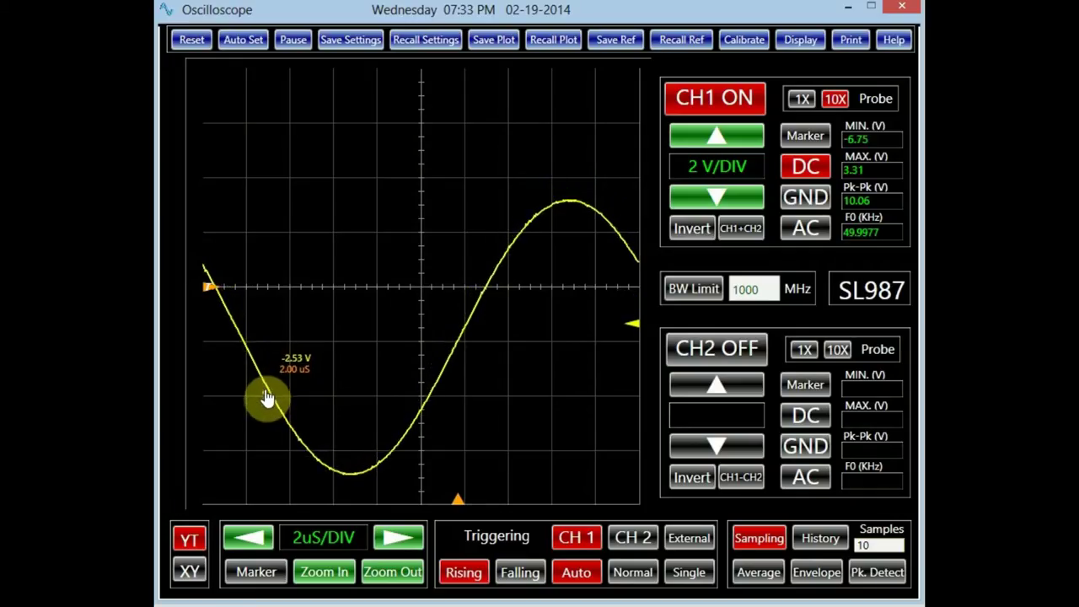
# Shift the CH1 waveform around the grid in both directions, and change its scale to 1 V/DIV and back to 2 V/DIV.
pyautogui.moveTo(277, 373)
pyautogui.mouseDown()
pyautogui.moveTo(308, 295)
pyautogui.moveTo(374, 274)
pyautogui.mouseUp()
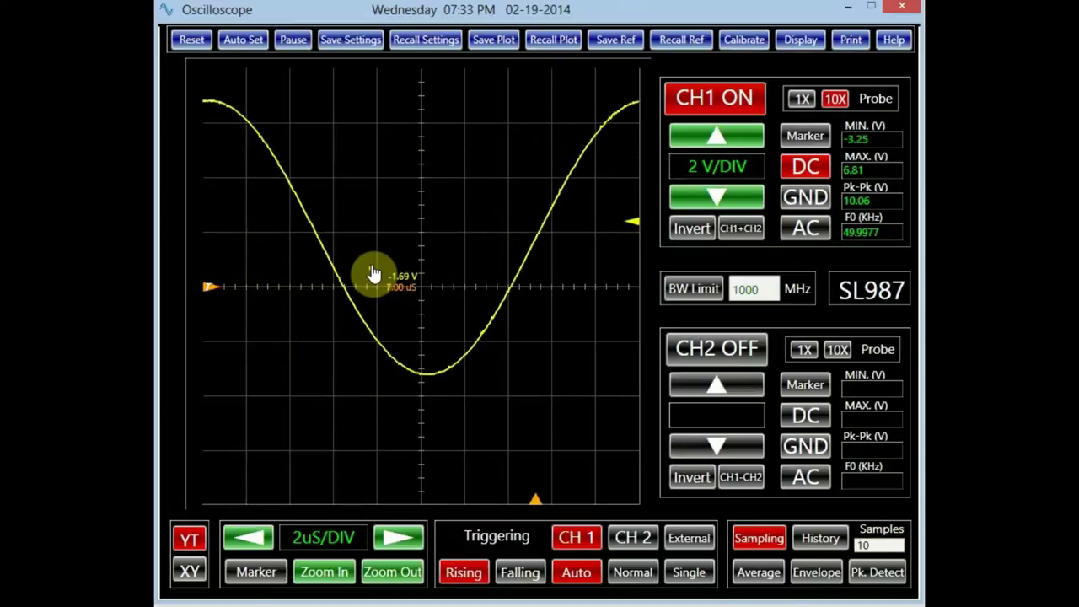
pyautogui.moveTo(345, 250)
pyautogui.mouseDown()
pyautogui.moveTo(284, 337)
pyautogui.moveTo(223, 376)
pyautogui.mouseUp()
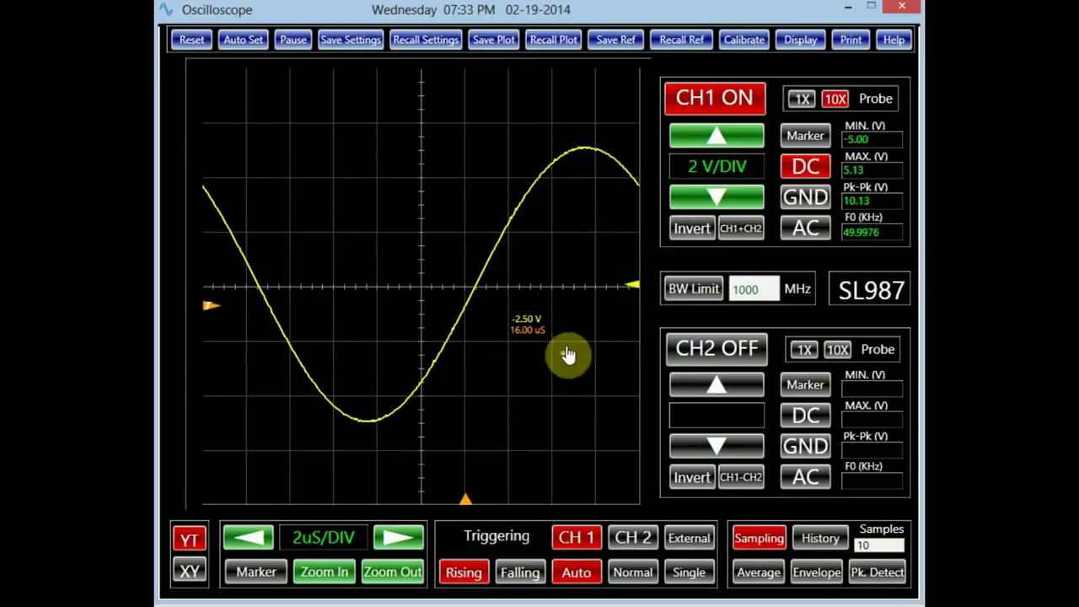
pyautogui.moveTo(523, 223)
pyautogui.mouseDown()
pyautogui.moveTo(461, 255)
pyautogui.moveTo(414, 308)
pyautogui.mouseUp()
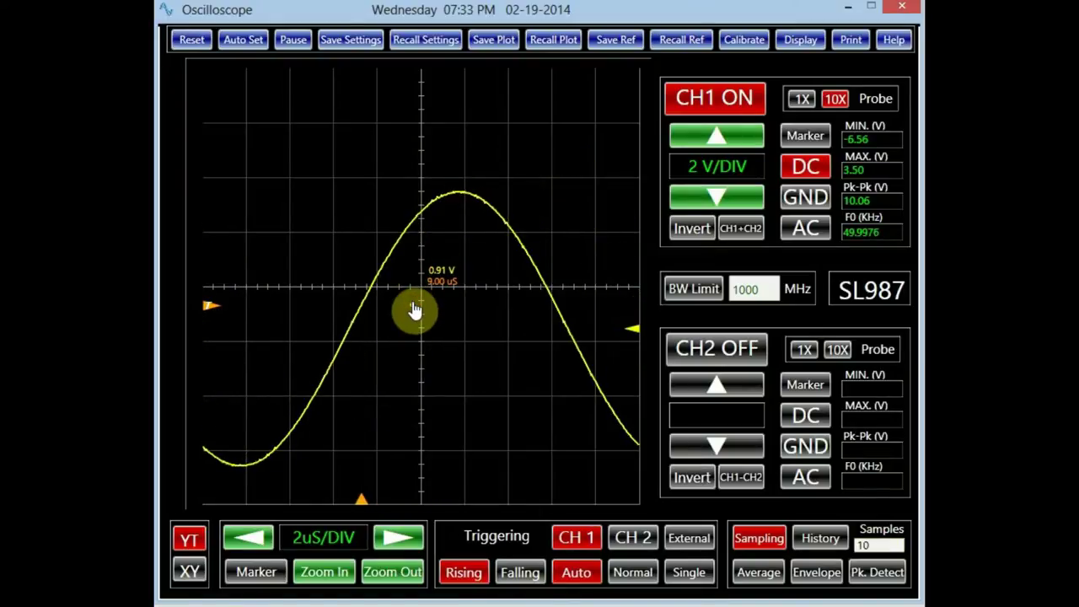
pyautogui.click(718, 194)
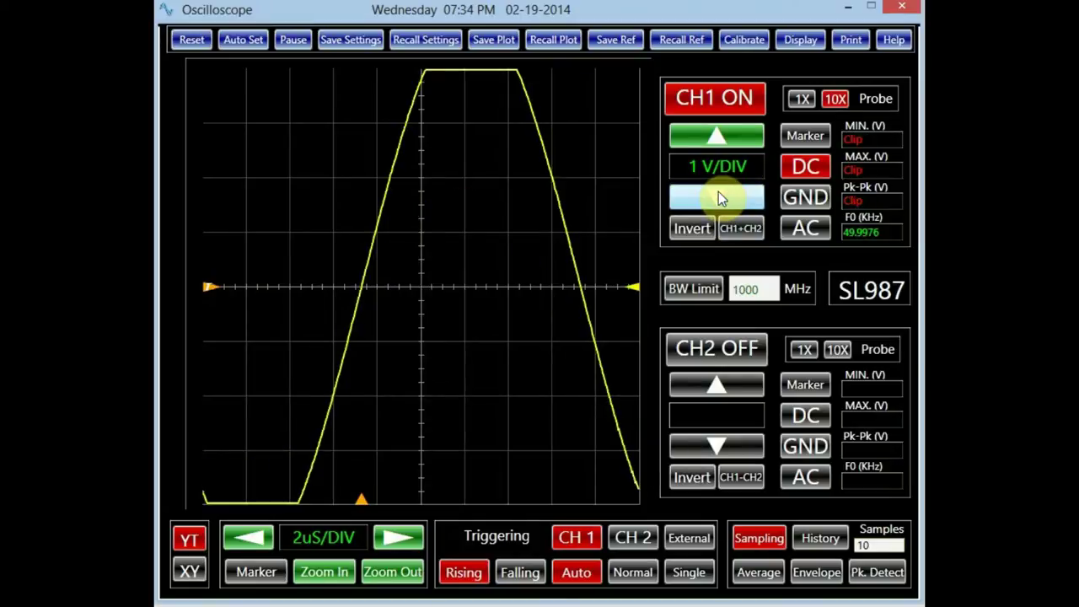
pyautogui.click(724, 141)
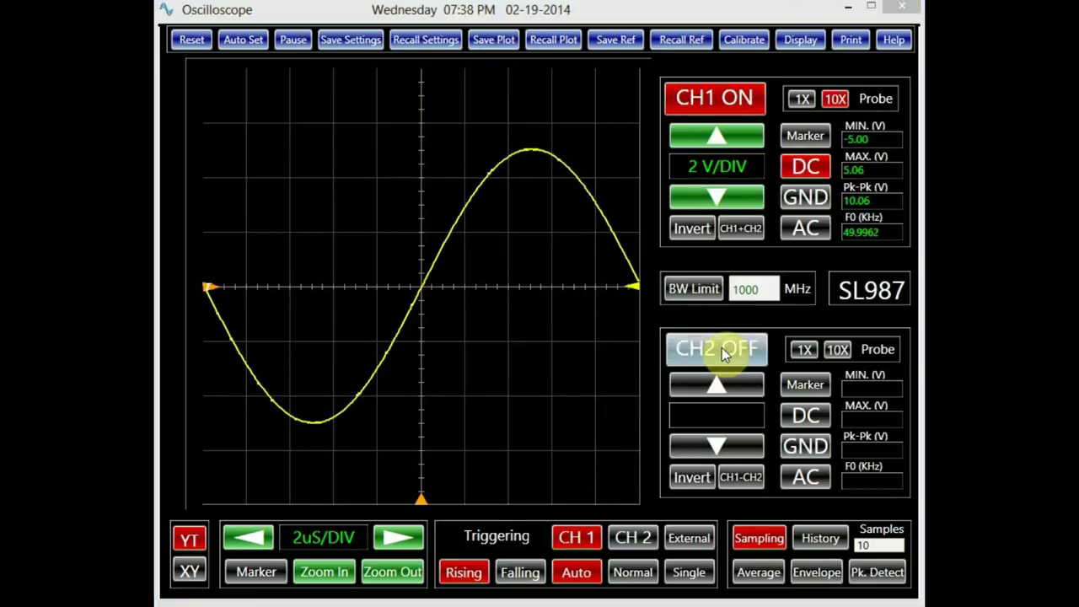
# Turn on CH2 and make it the trigger source.
pyautogui.click(721, 349)
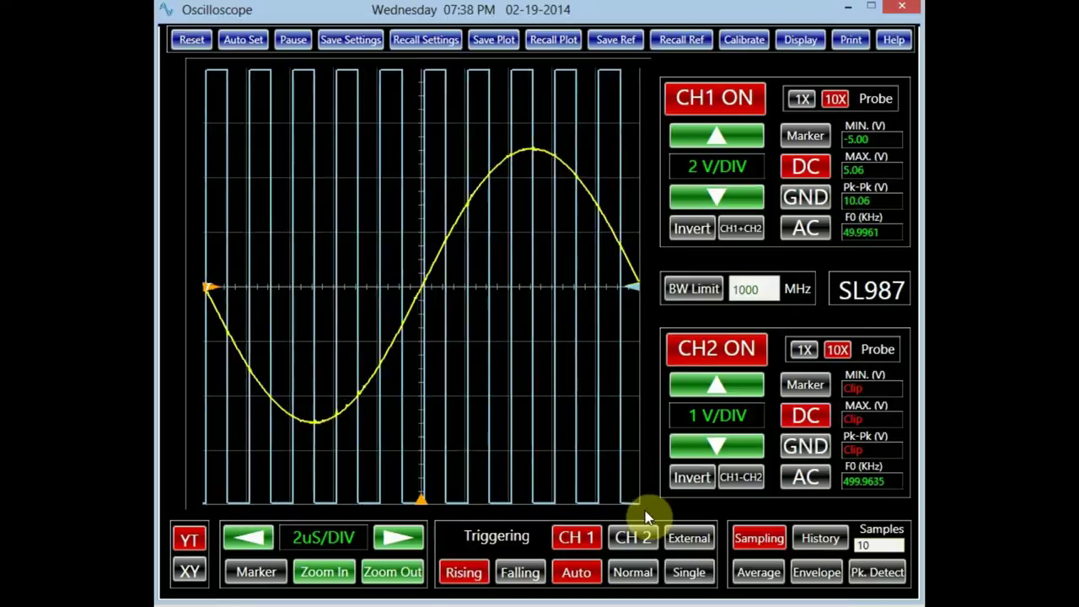
pyautogui.click(640, 537)
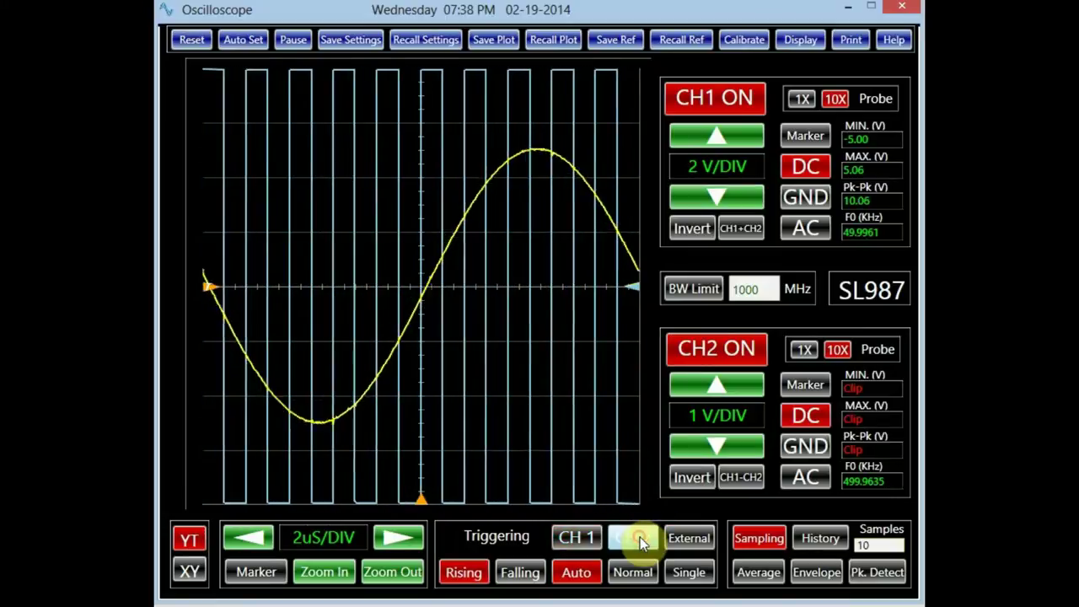
# Set the time base to 500 nS/DIV and the CH2 probe attenuation to 1X.
pyautogui.click(242, 534)
pyautogui.click(242, 534)
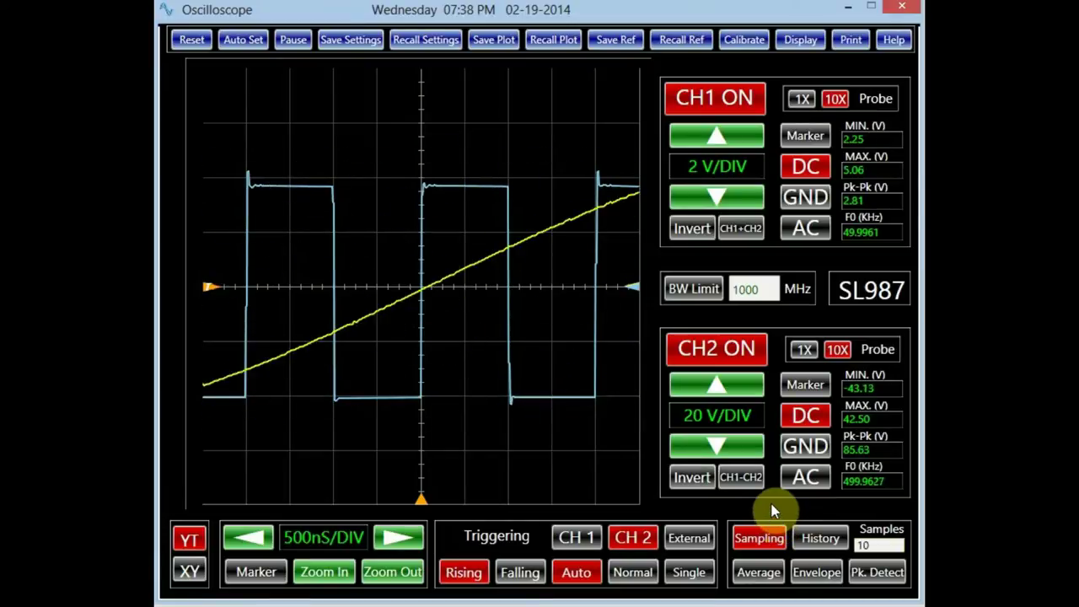
pyautogui.click(803, 348)
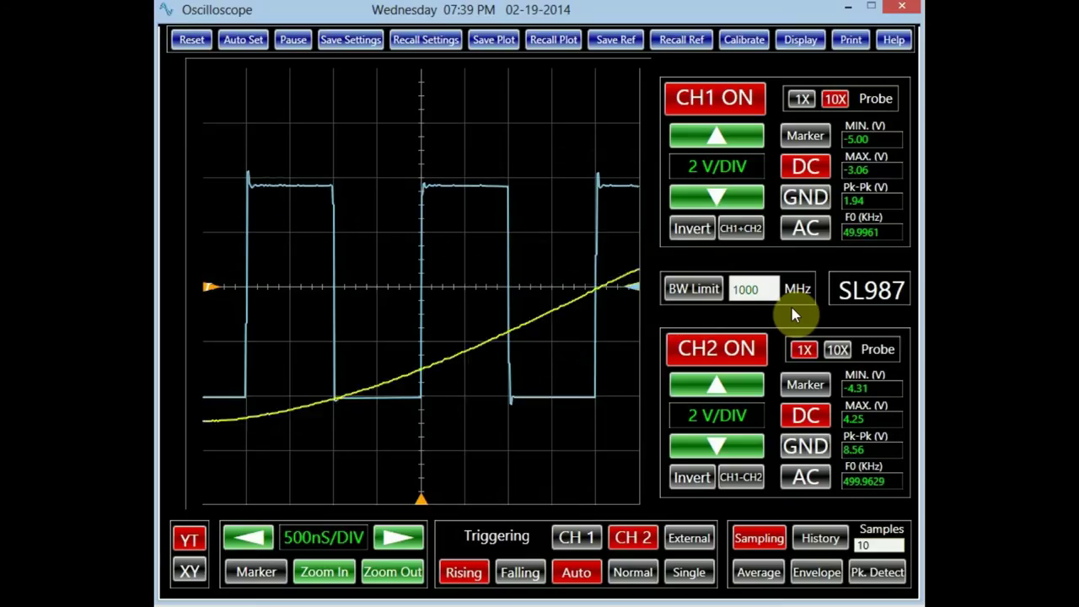
# Invert the CH1 waveform and toggle the CH1+CH2 sum on and off.
pyautogui.moveTo(638, 302)
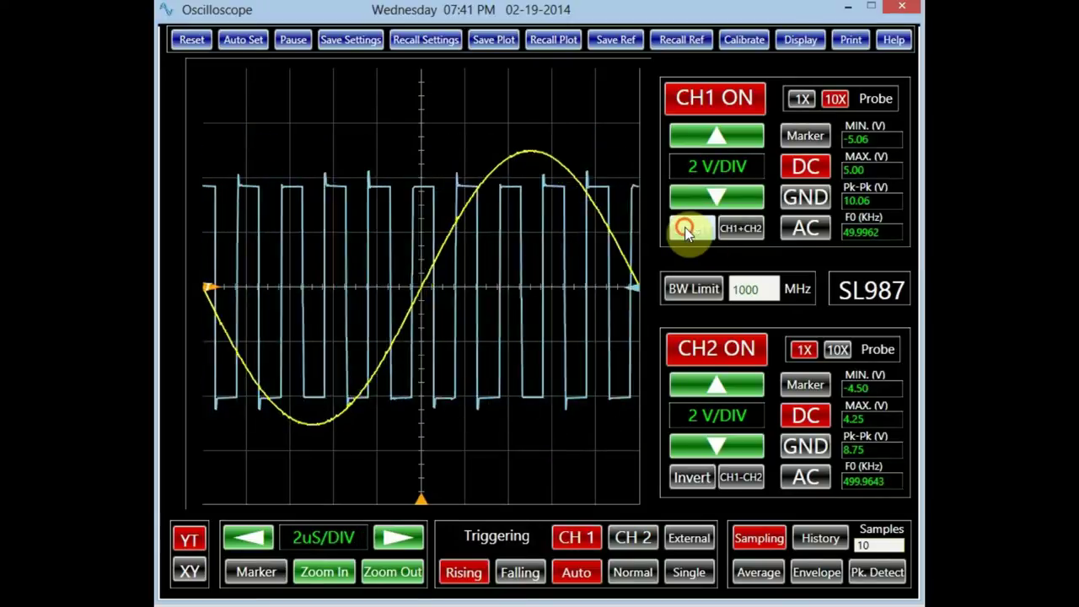
pyautogui.click(691, 228)
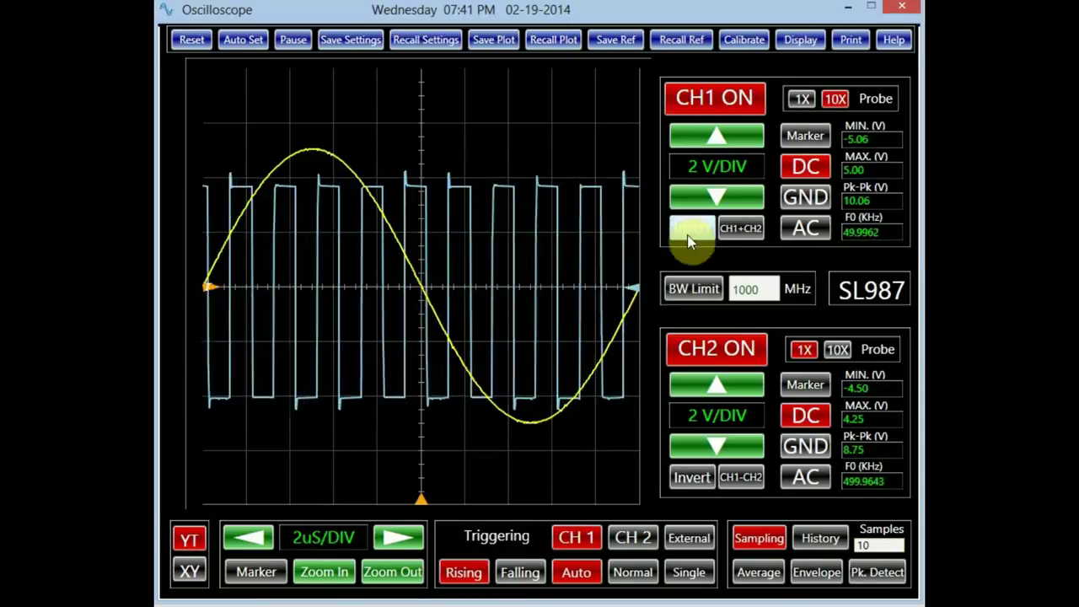
pyautogui.click(734, 225)
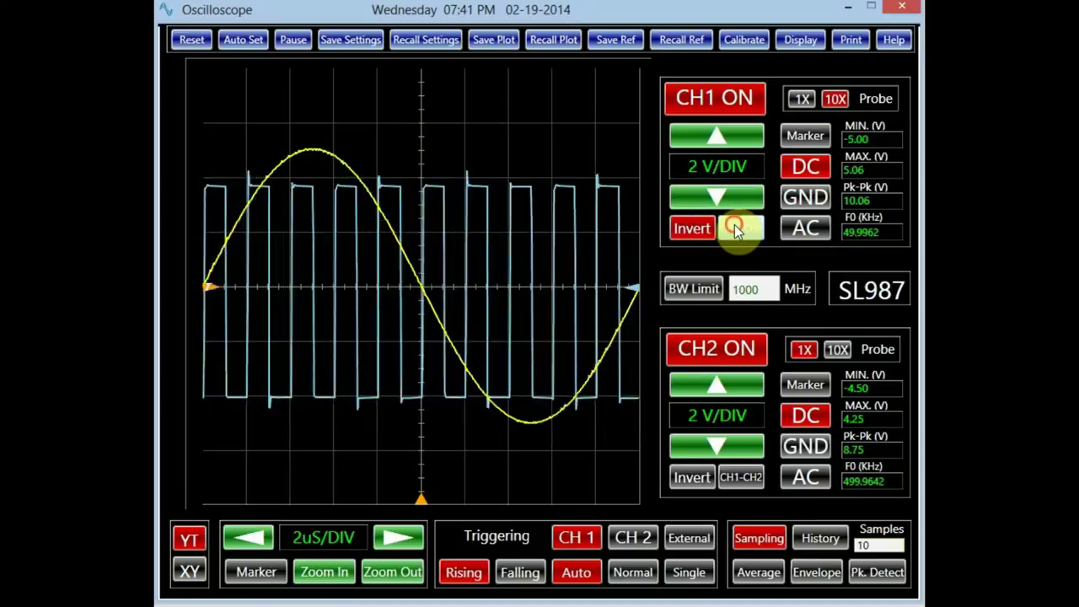
pyautogui.click(738, 223)
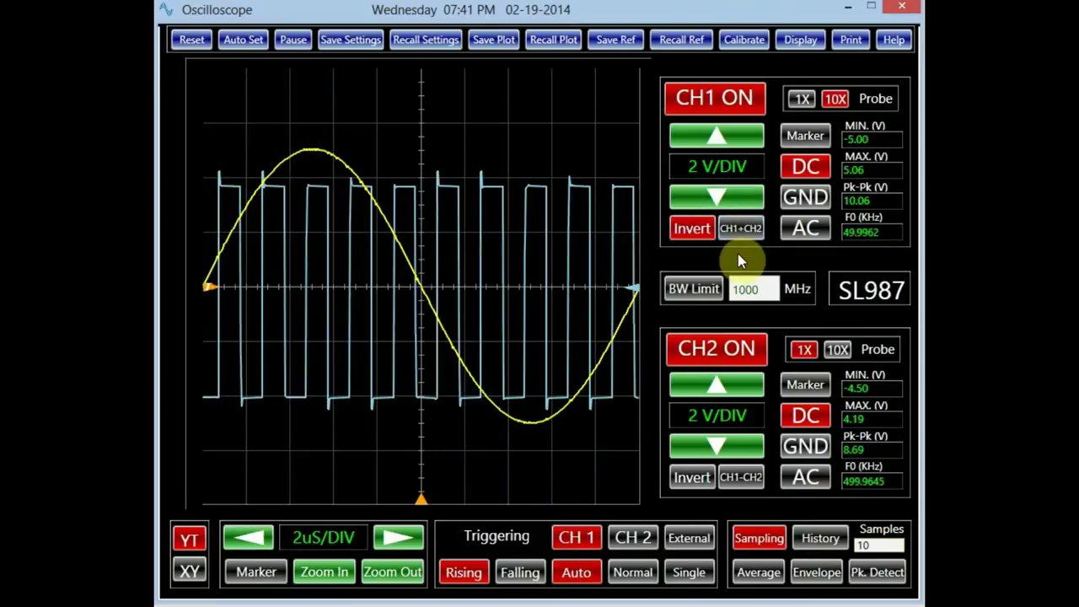
# Toggle the CH1-CH2 difference waveform on and off.
pyautogui.click(733, 477)
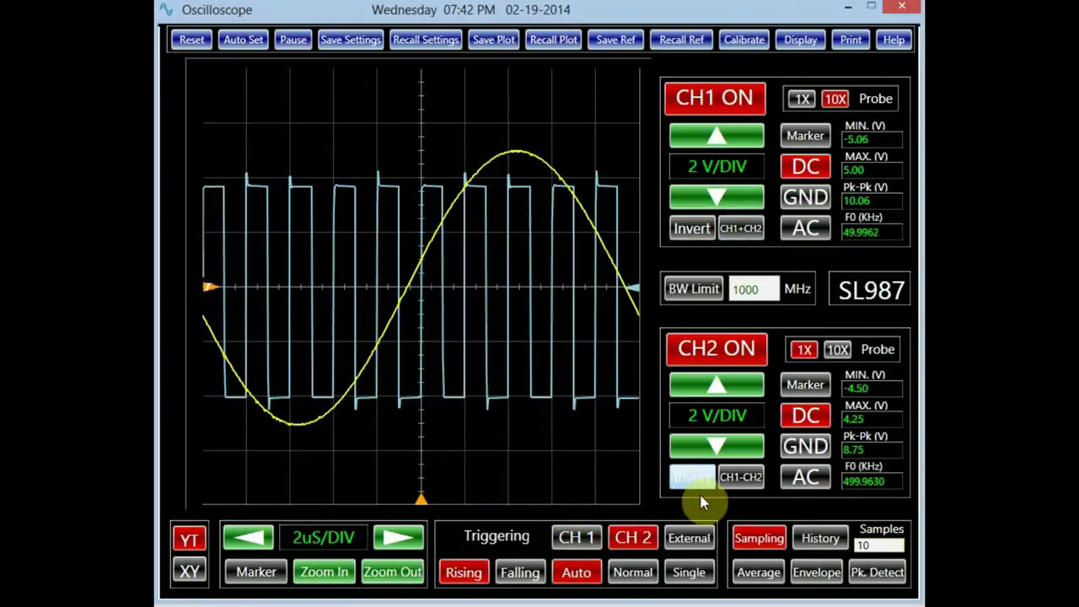
pyautogui.click(742, 473)
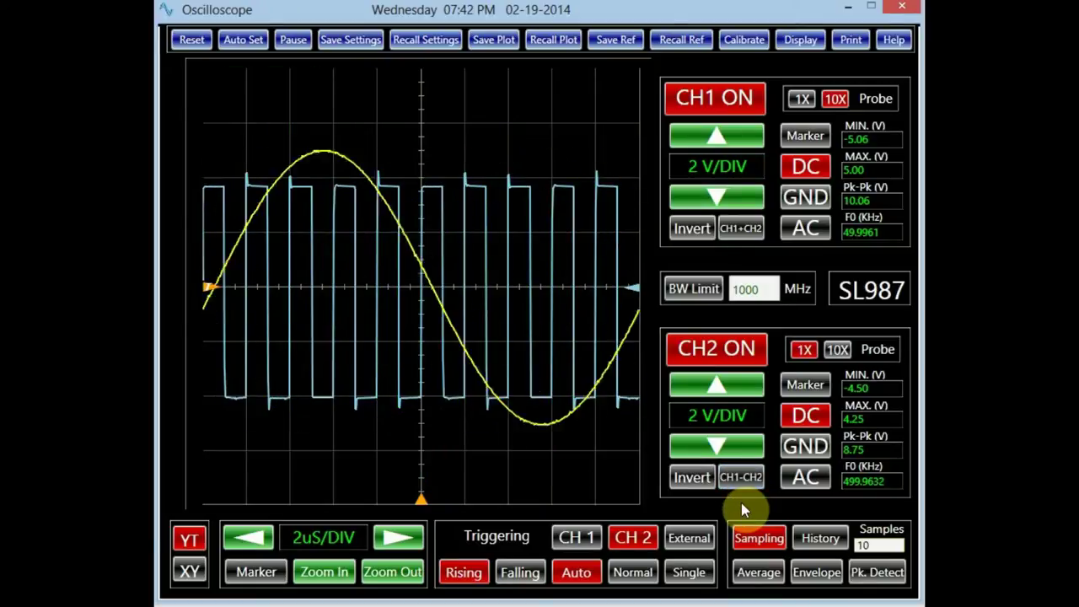
# Switch the trigger source to CH 1, back to CH 2, and to External.
pyautogui.click(576, 536)
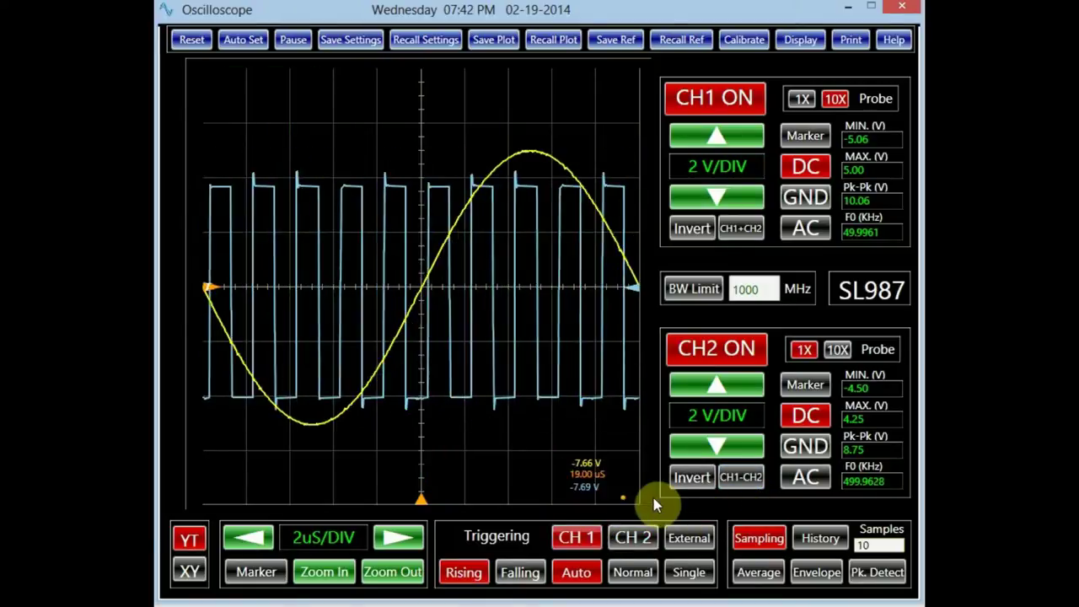
pyautogui.click(632, 536)
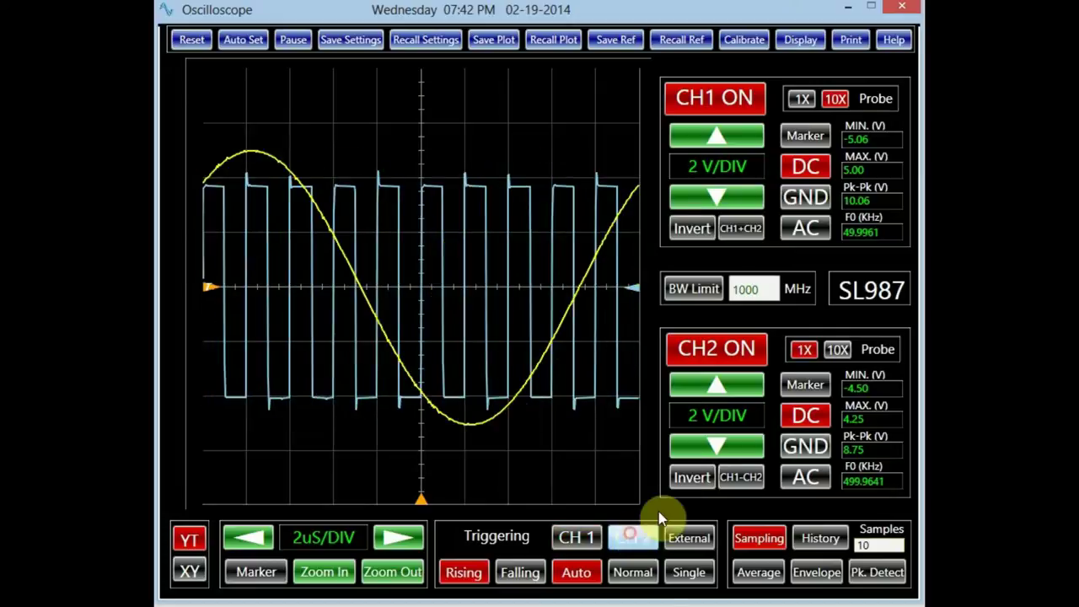
pyautogui.click(682, 531)
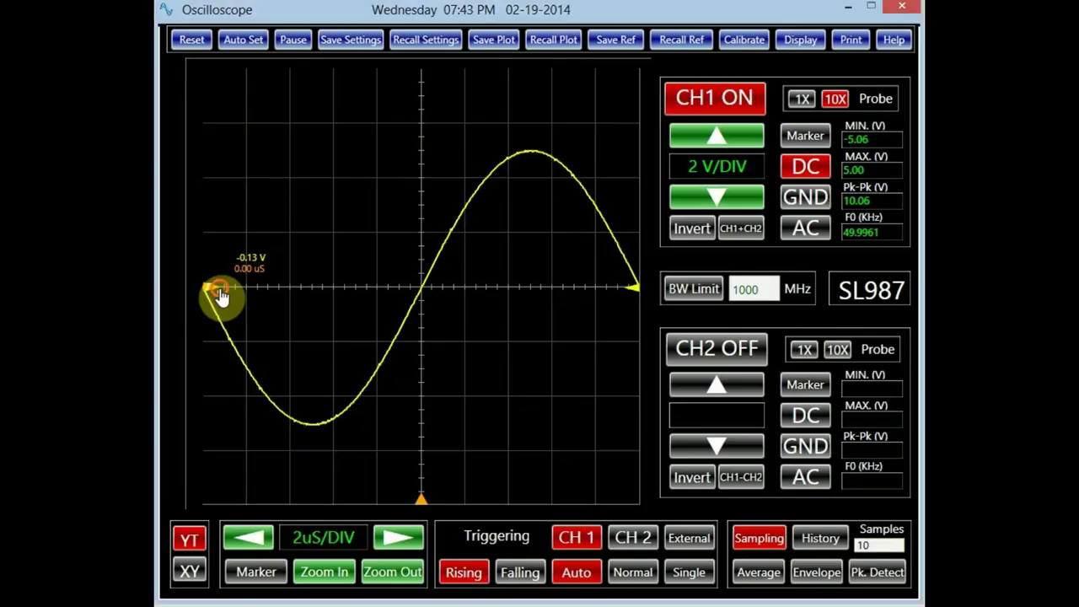
# Lower the CH1 trigger level by about one division and reduce the CH1 vertical scale by one step.
pyautogui.moveTo(219, 291)
pyautogui.mouseDown()
pyautogui.moveTo(241, 204)
pyautogui.moveTo(222, 205)
pyautogui.moveTo(222, 344)
pyautogui.mouseUp()
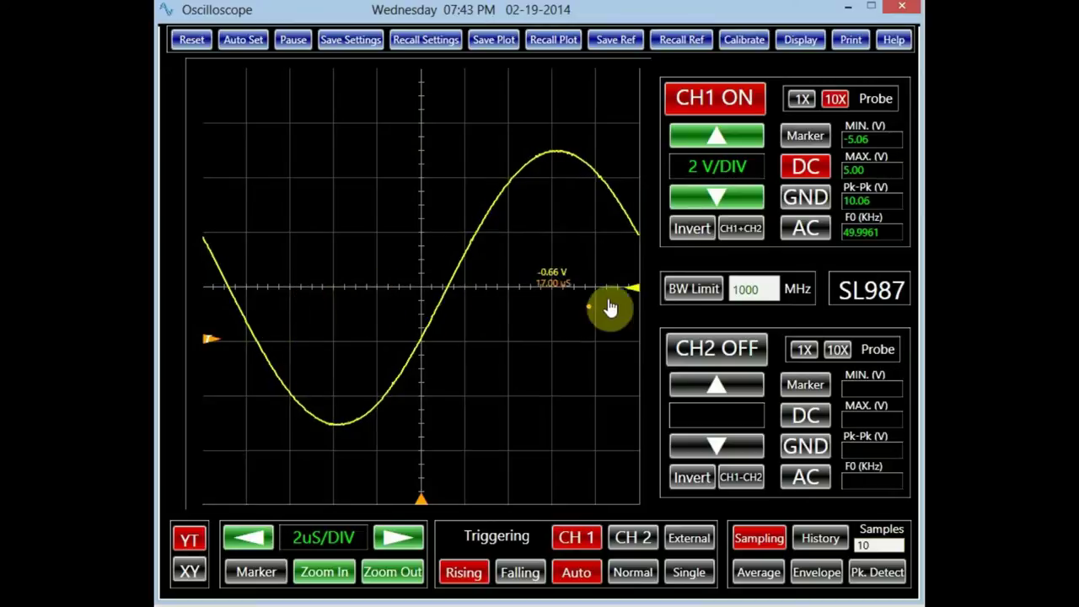
pyautogui.click(717, 192)
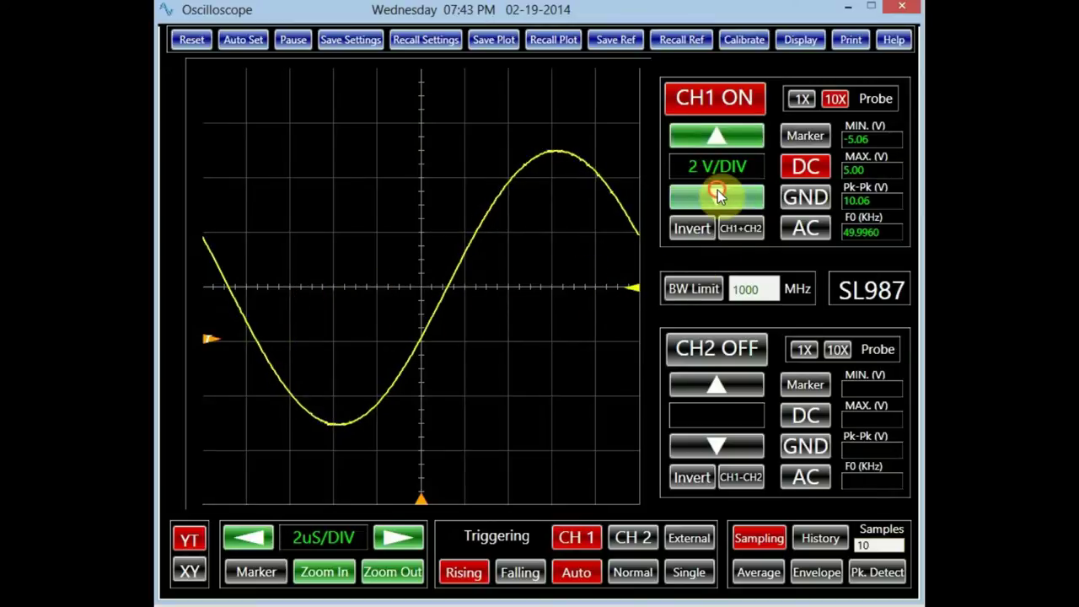
# Raise the CH1 vertical scale by one step, and try lengthening the time base by two steps.
pyautogui.click(714, 138)
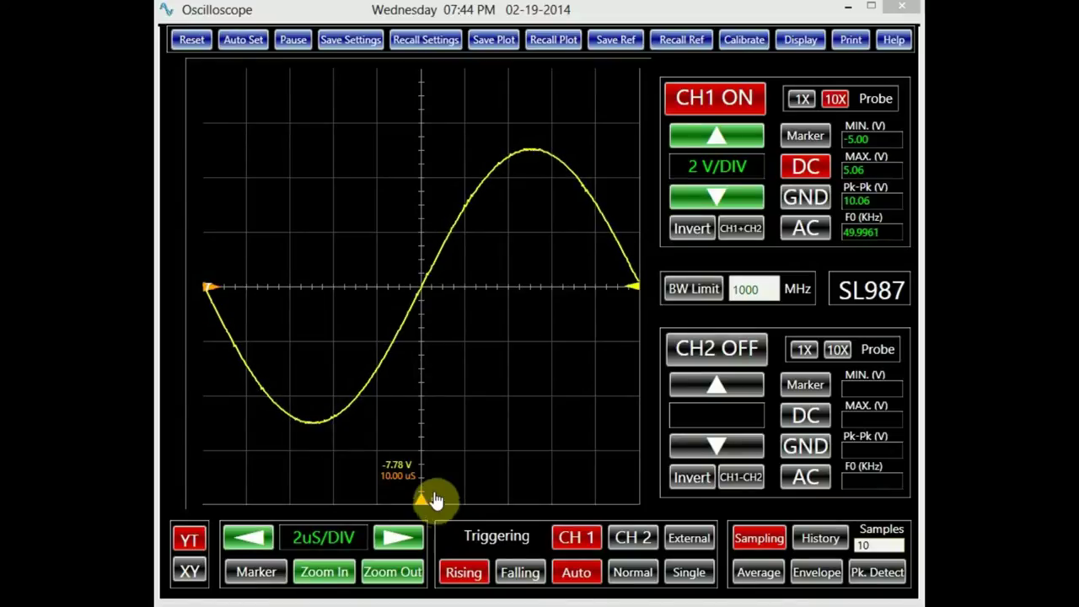
pyautogui.moveTo(427, 296)
pyautogui.mouseDown()
pyautogui.moveTo(524, 295)
pyautogui.moveTo(350, 303)
pyautogui.moveTo(400, 490)
pyautogui.moveTo(392, 537)
pyautogui.mouseUp()
pyautogui.click(392, 536)
pyautogui.click(392, 537)
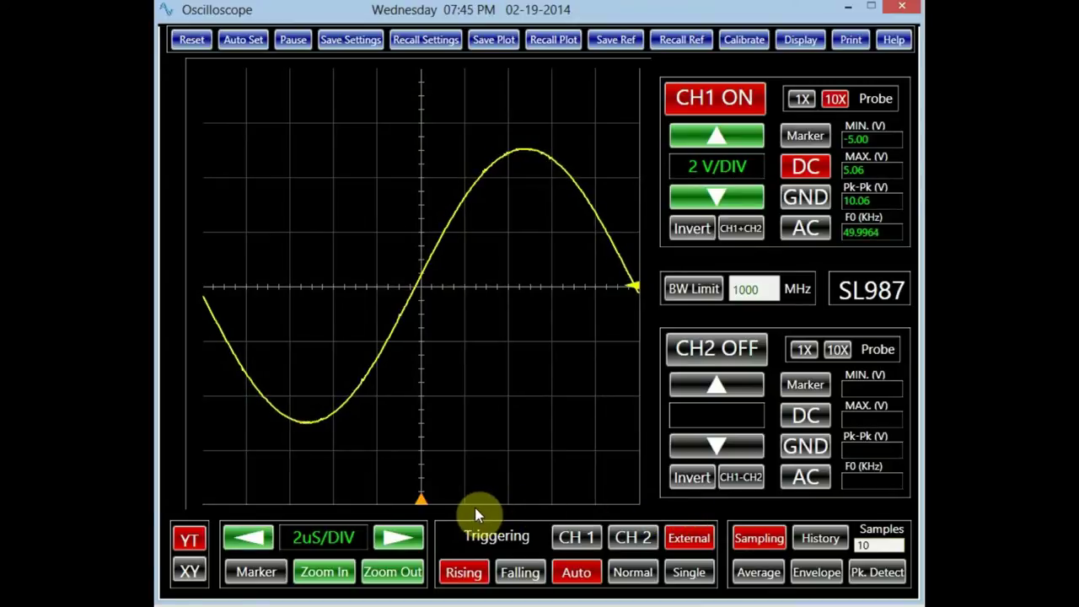
# Try the Falling trigger edge and raise the CH1 trigger level above the waveform's peak, to about 6 V.
pyautogui.click(516, 573)
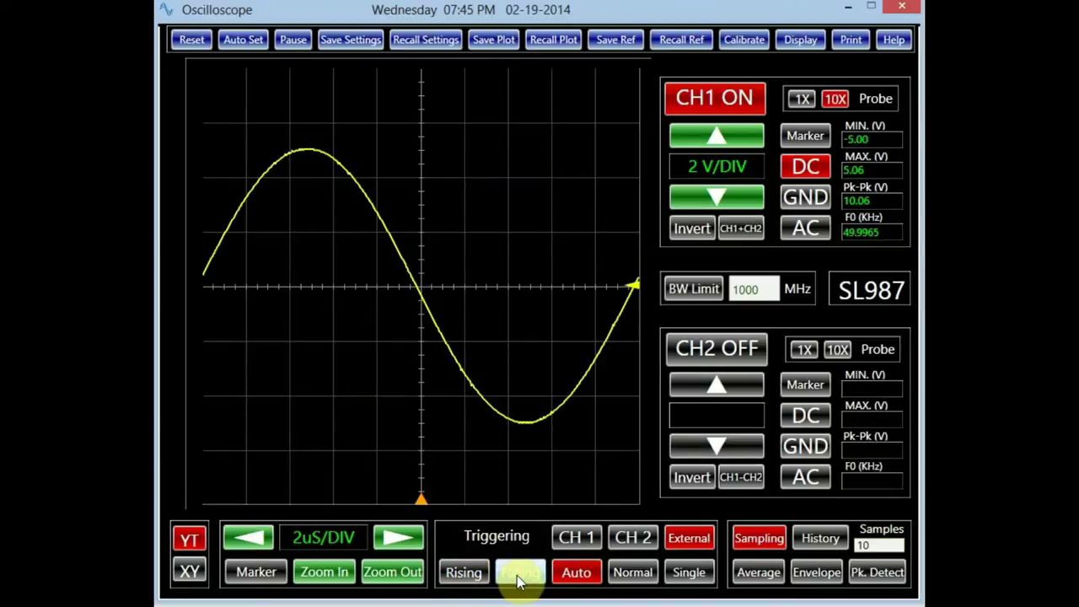
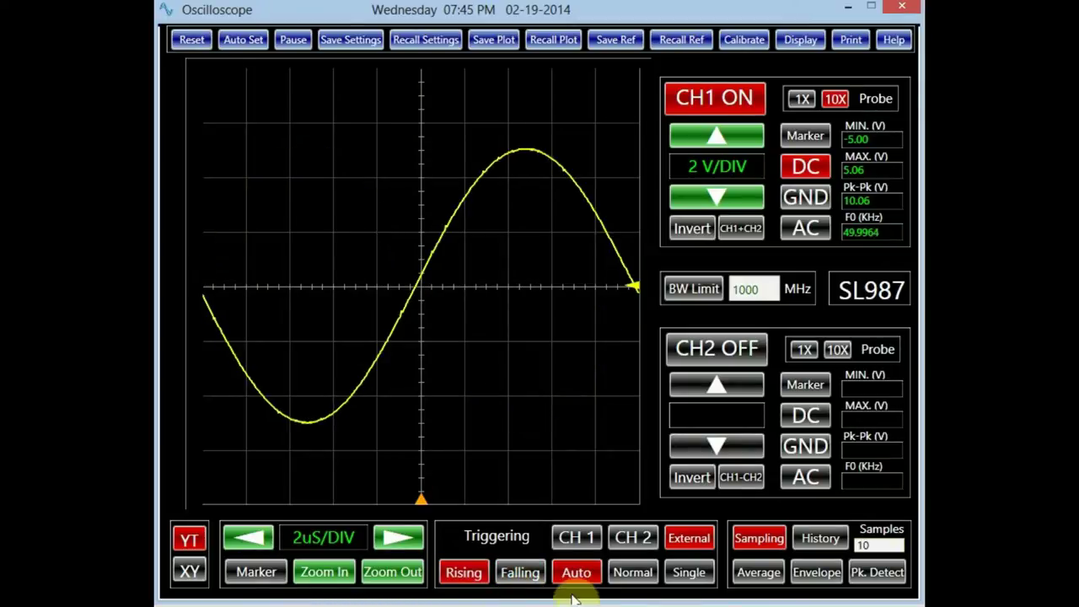
pyautogui.click(217, 295)
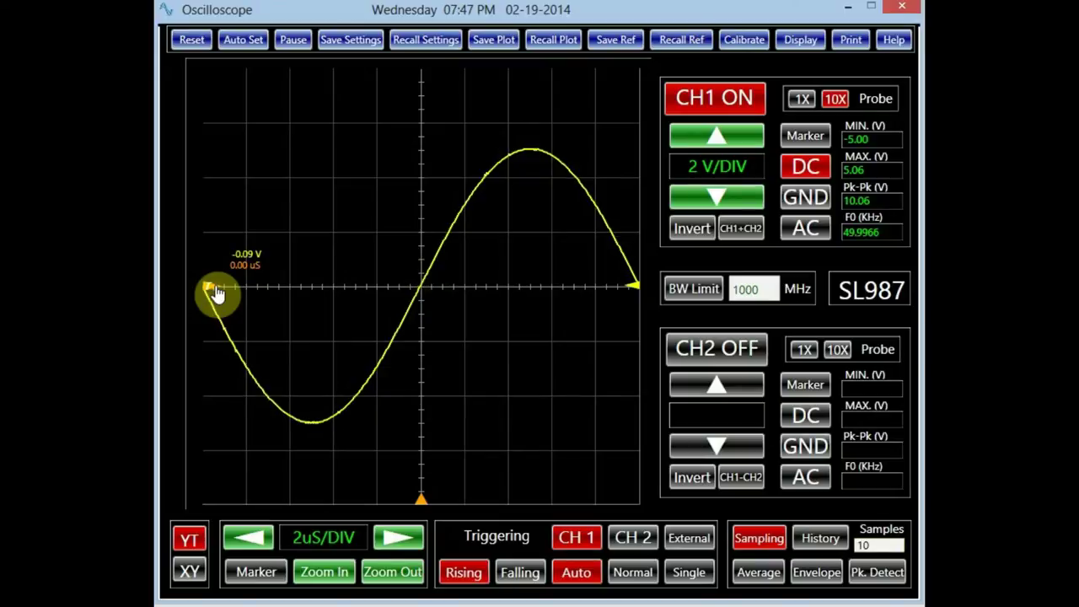
pyautogui.moveTo(217, 293)
pyautogui.mouseDown()
pyautogui.moveTo(213, 211)
pyautogui.moveTo(228, 121)
pyautogui.moveTo(228, 312)
pyautogui.moveTo(212, 292)
pyautogui.moveTo(227, 335)
pyautogui.mouseUp()
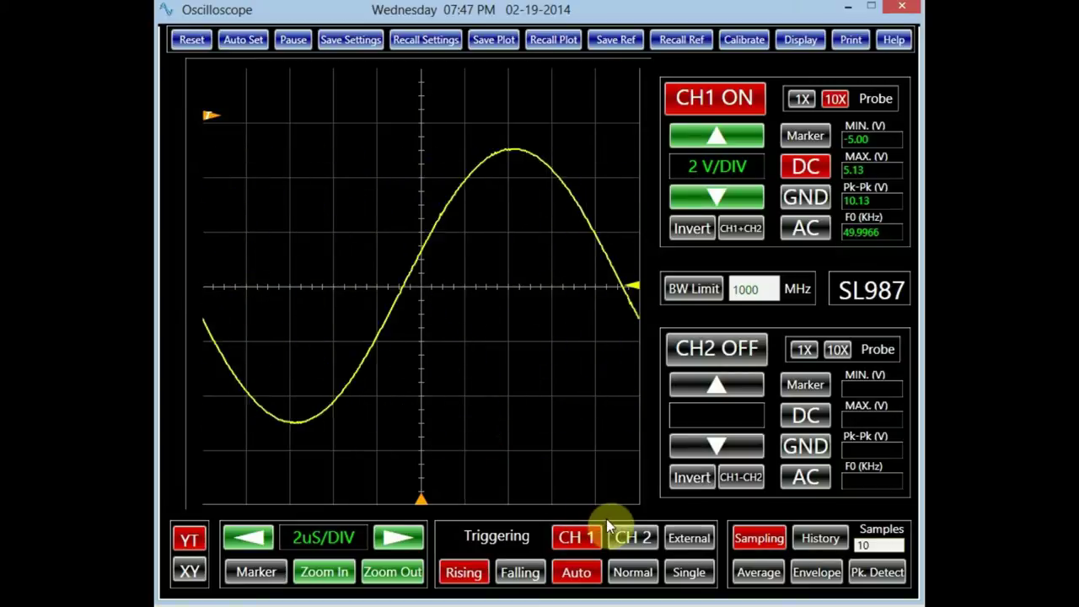
# Set the trigger mode to Normal and lower the CH1 trigger level back within the waveform's amplitude.
pyautogui.click(636, 574)
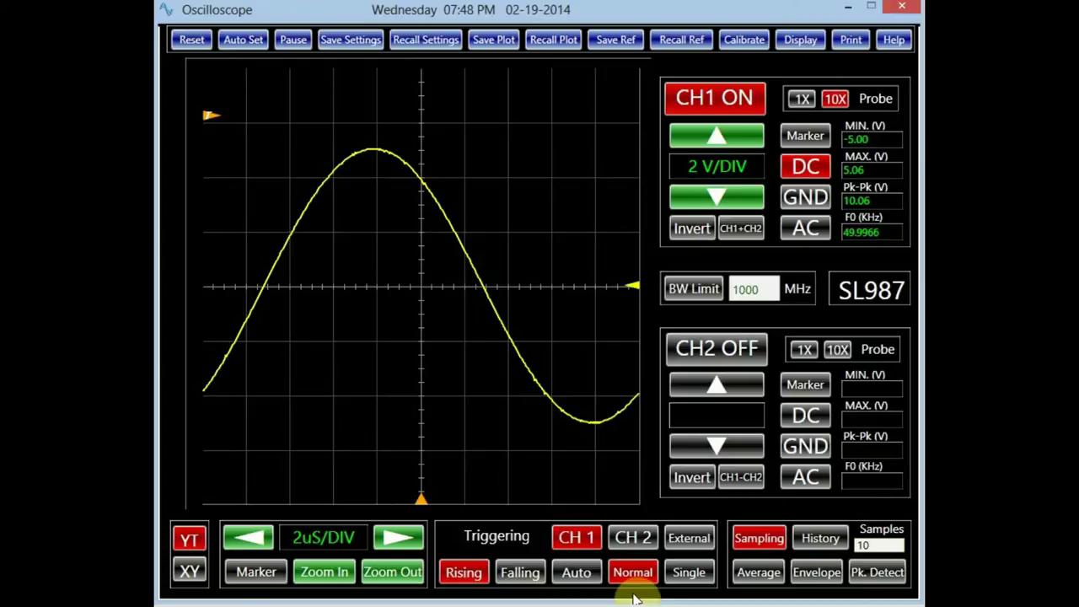
pyautogui.click(209, 124)
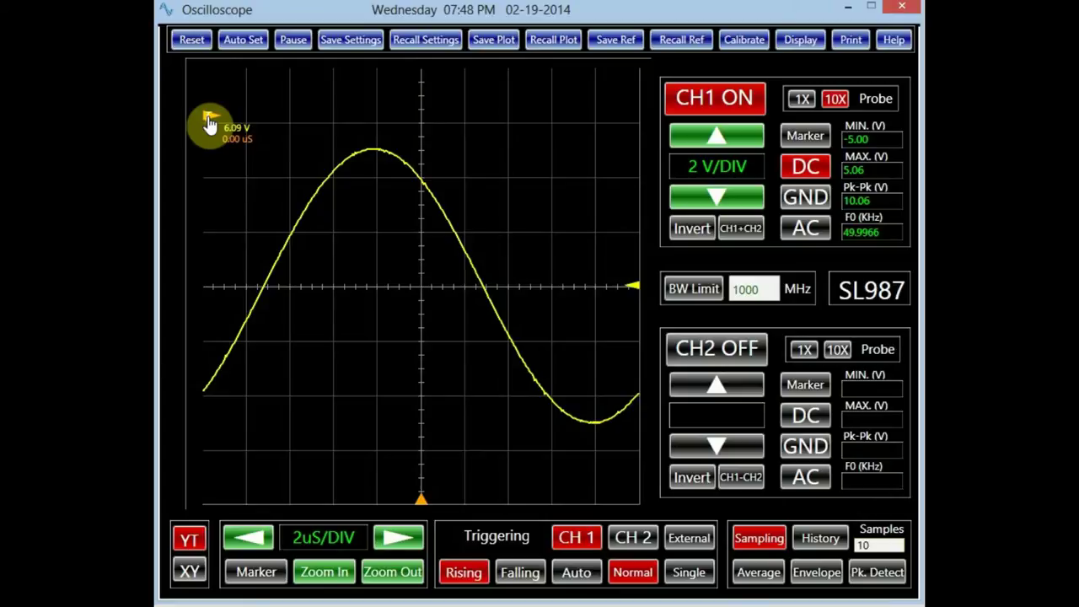
pyautogui.moveTo(210, 124); pyautogui.dragTo(205, 361)
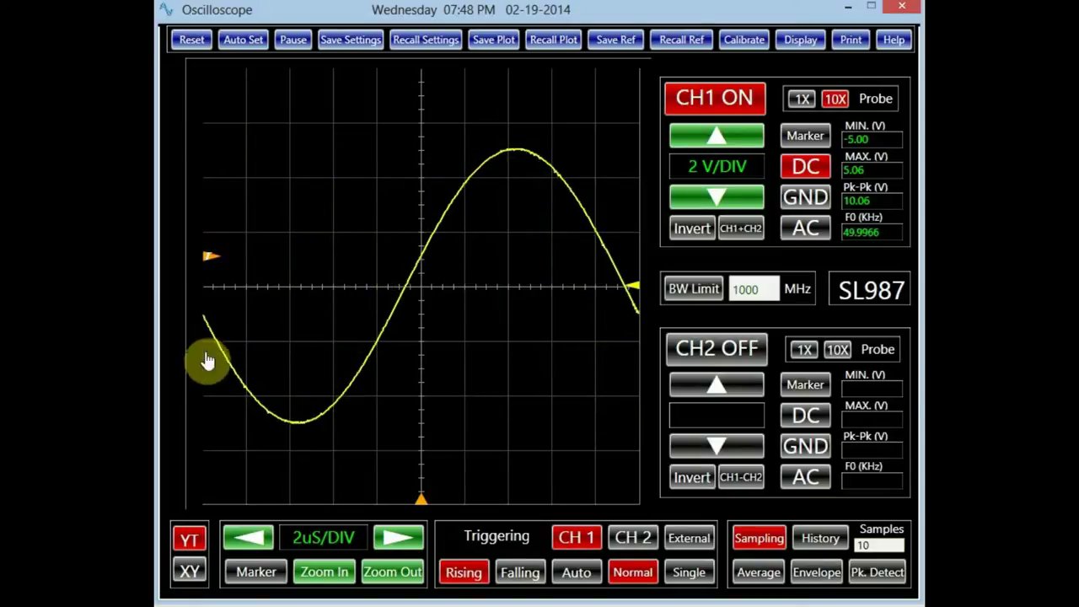
# Capture the CH1 waveform with the Single trigger mode and return triggering to Auto.
pyautogui.click(691, 579)
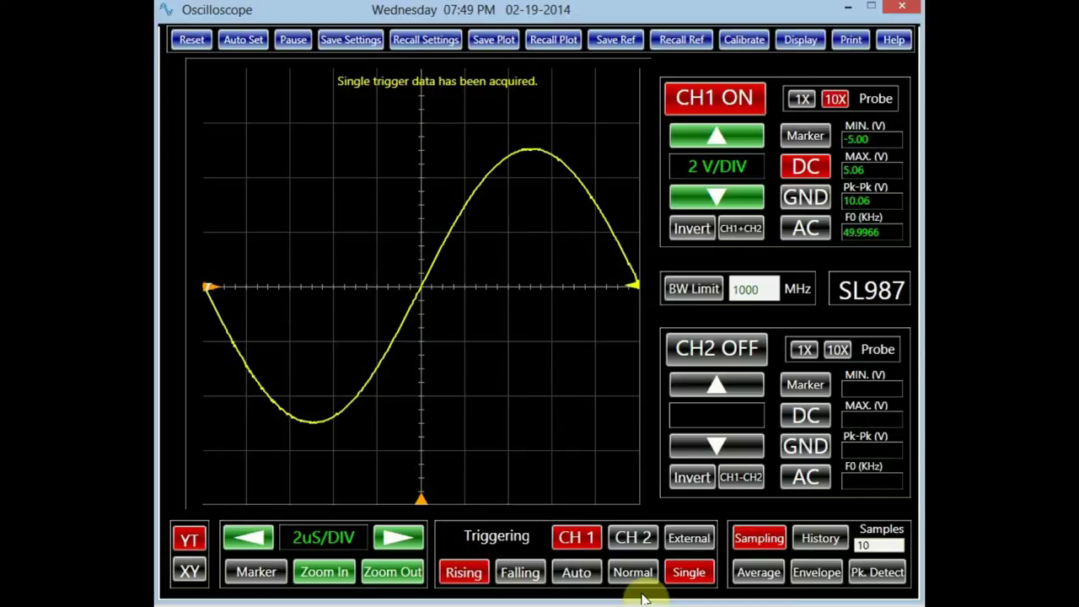
pyautogui.click(580, 590)
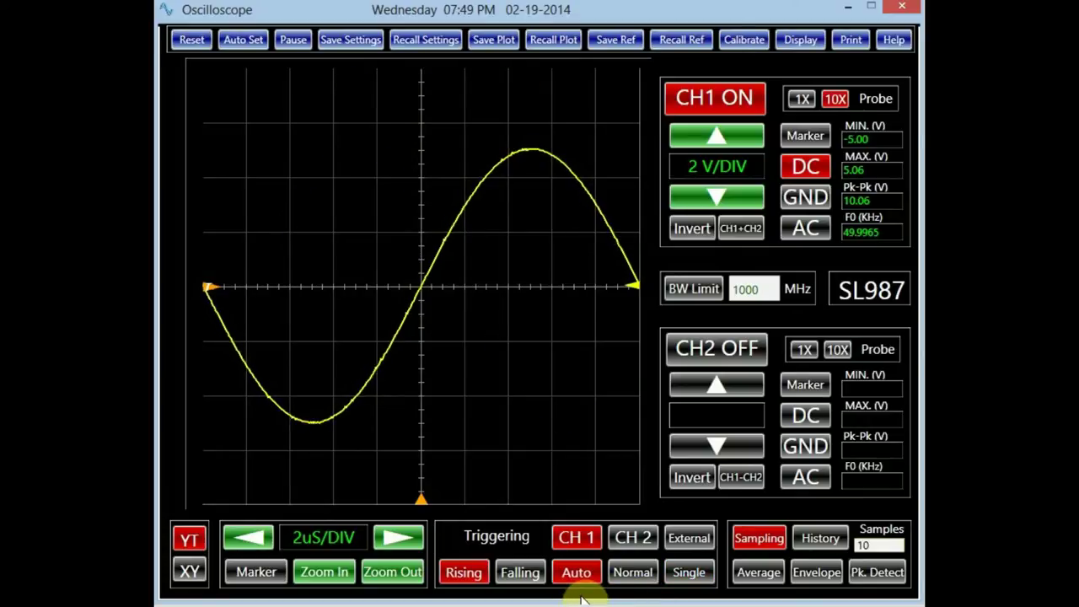
# Turn on channel 2 and show the voltage markers for both CH1 and CH2.
pyautogui.click(717, 348)
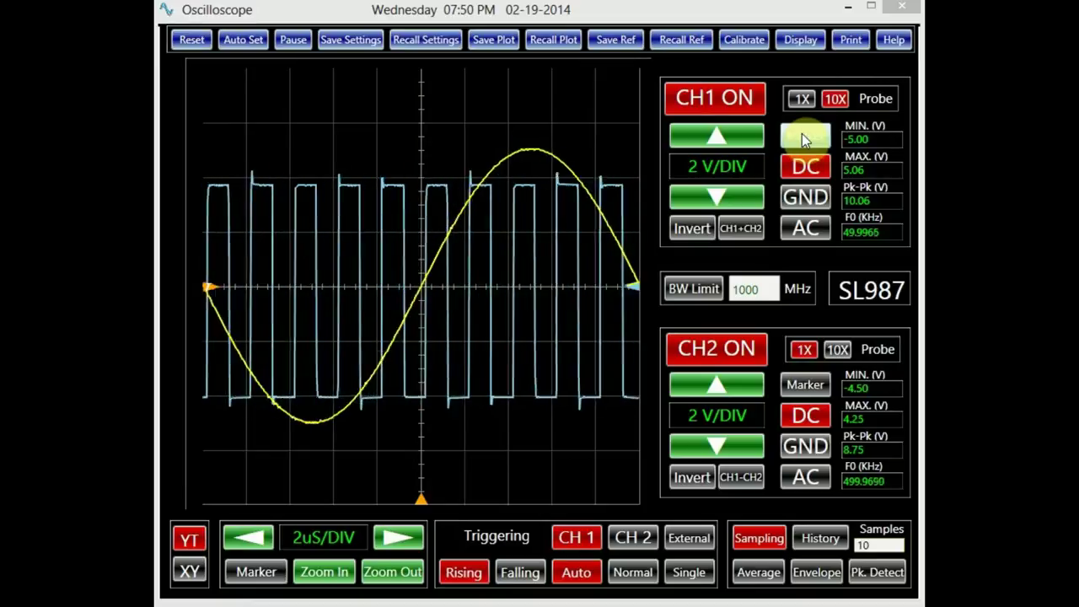
pyautogui.click(802, 135)
pyautogui.click(798, 383)
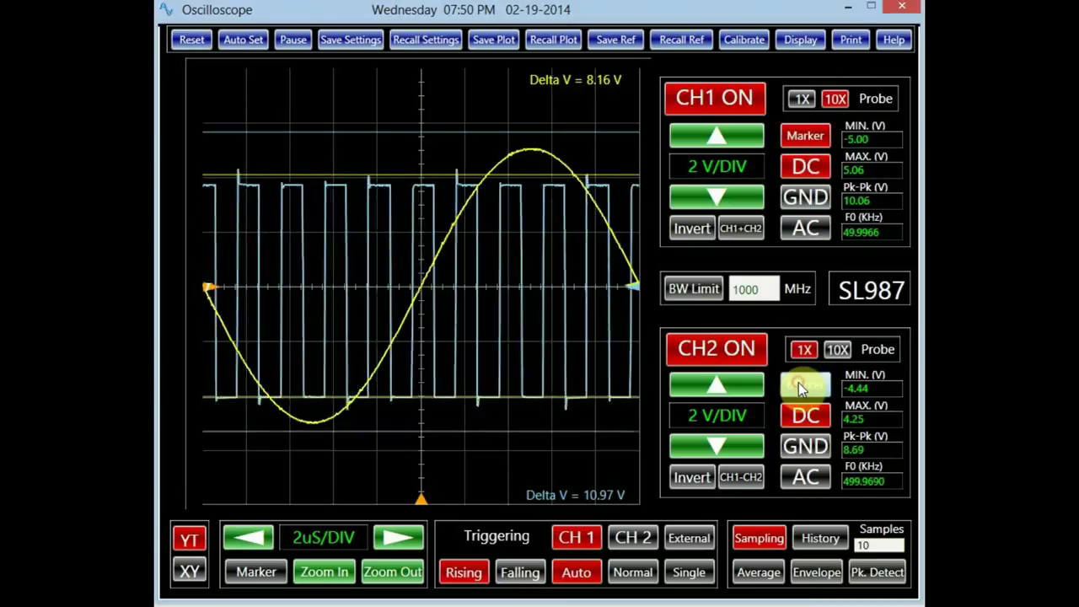
# Align the CH2 voltage markers with the square wave's flat levels and the CH1 markers with the sine wave's peaks.
pyautogui.moveTo(461, 137); pyautogui.dragTo(457, 186)
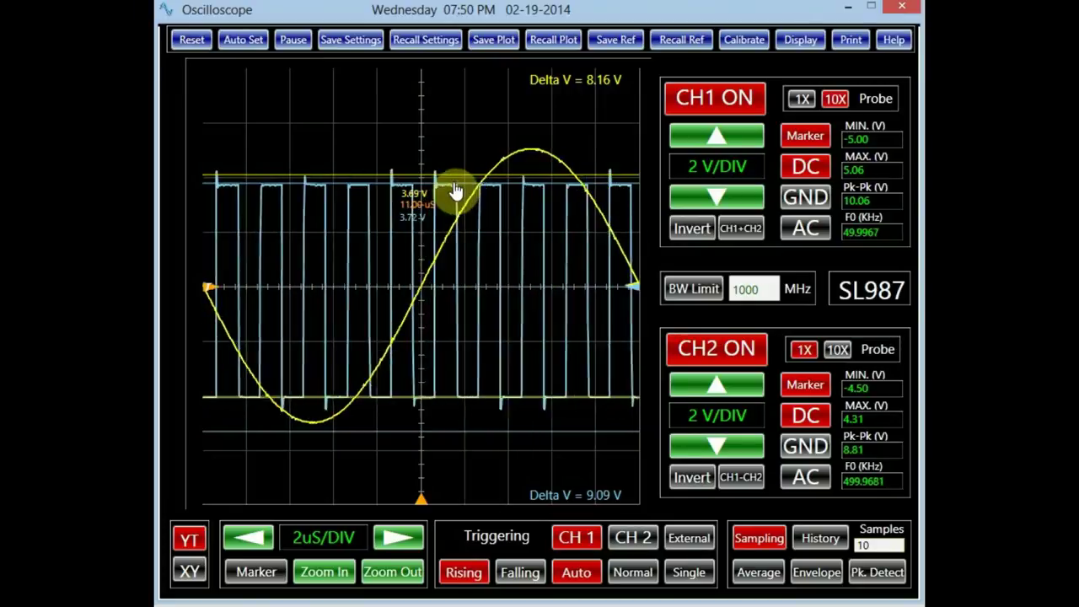
pyautogui.moveTo(513, 438); pyautogui.dragTo(510, 406)
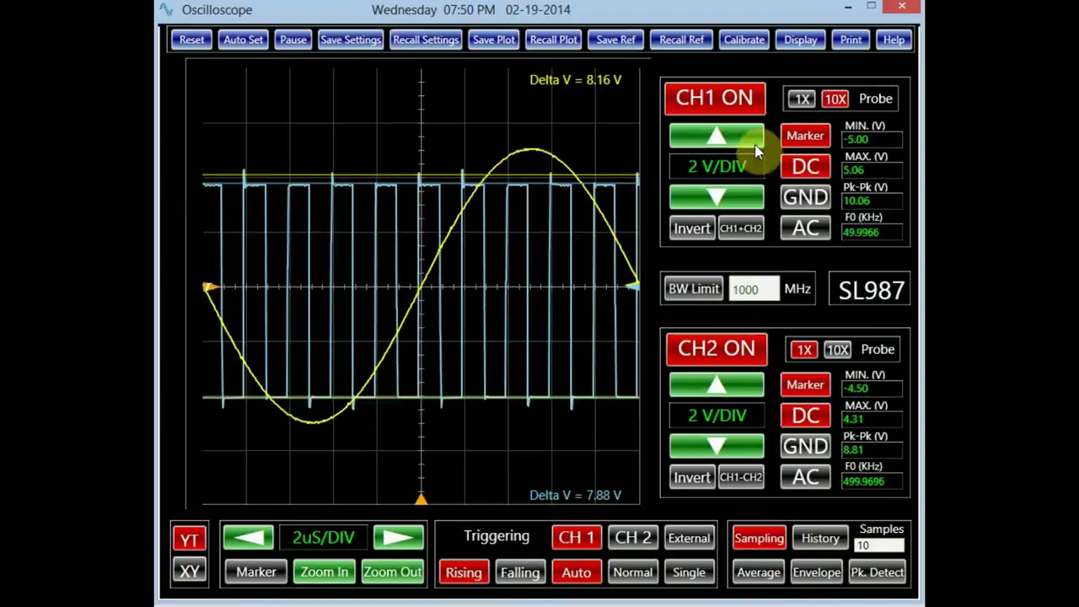
pyautogui.moveTo(449, 180); pyautogui.dragTo(456, 153)
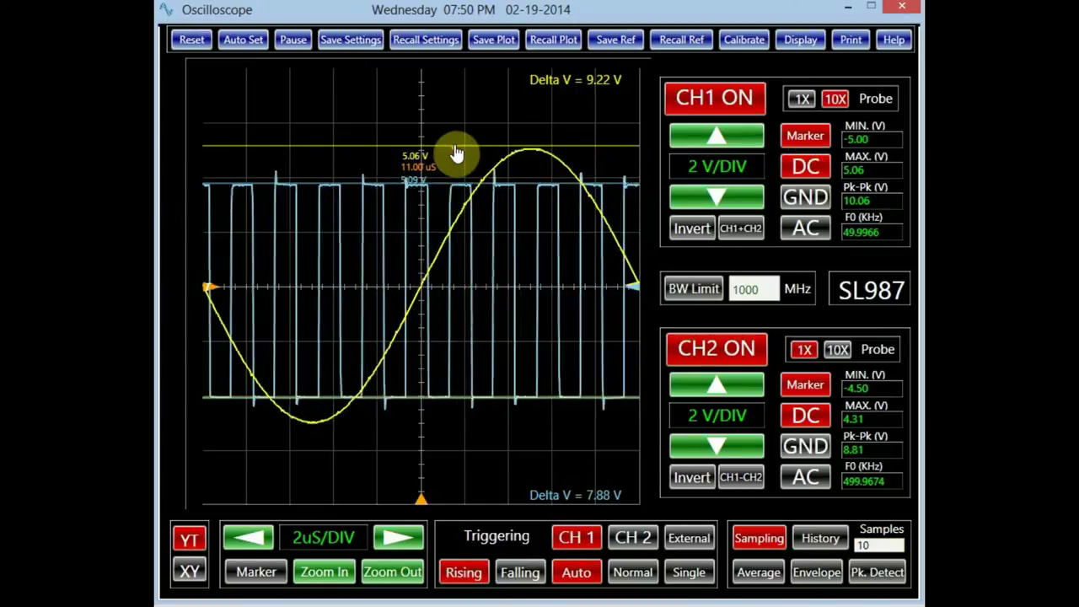
pyautogui.moveTo(463, 409); pyautogui.dragTo(462, 424)
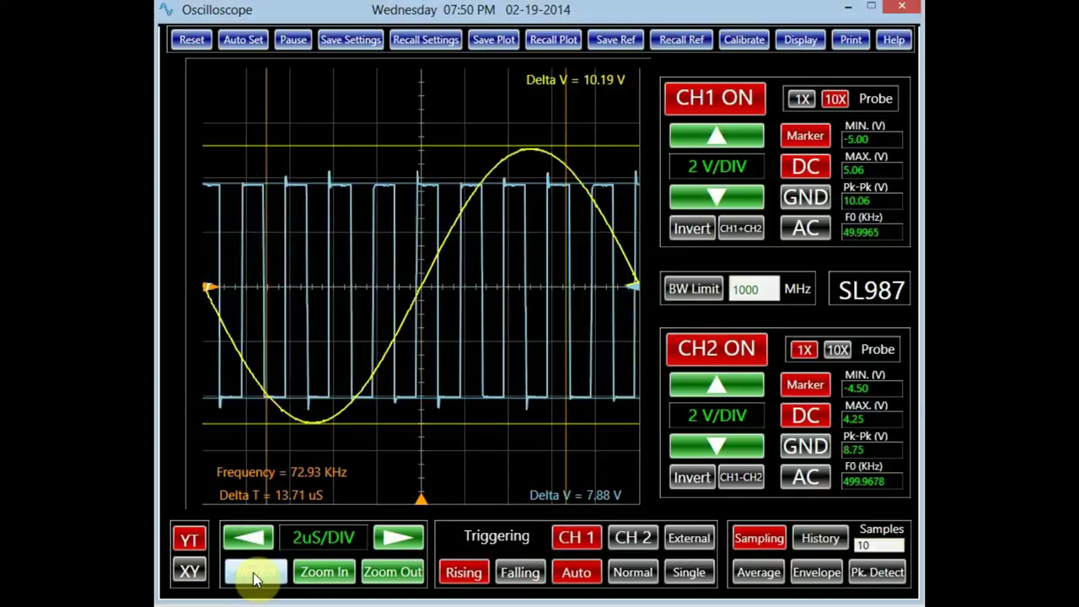
# Show the time markers and place them at the minimum and maximum of the CH1 sine wave.
pyautogui.click(257, 573)
pyautogui.moveTo(270, 440); pyautogui.dragTo(316, 447)
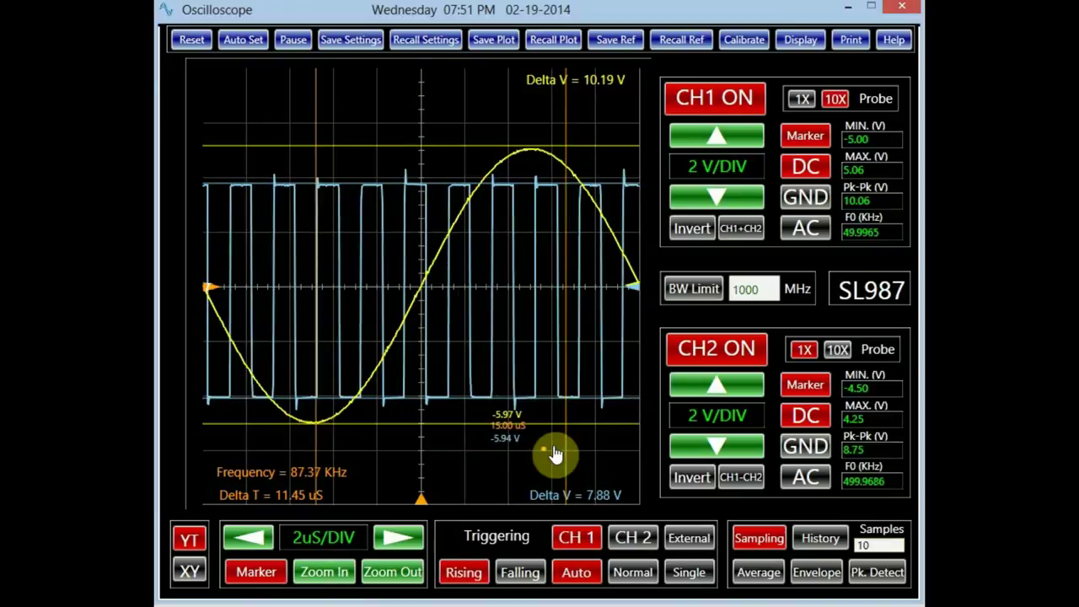
pyautogui.moveTo(565, 452); pyautogui.dragTo(531, 457)
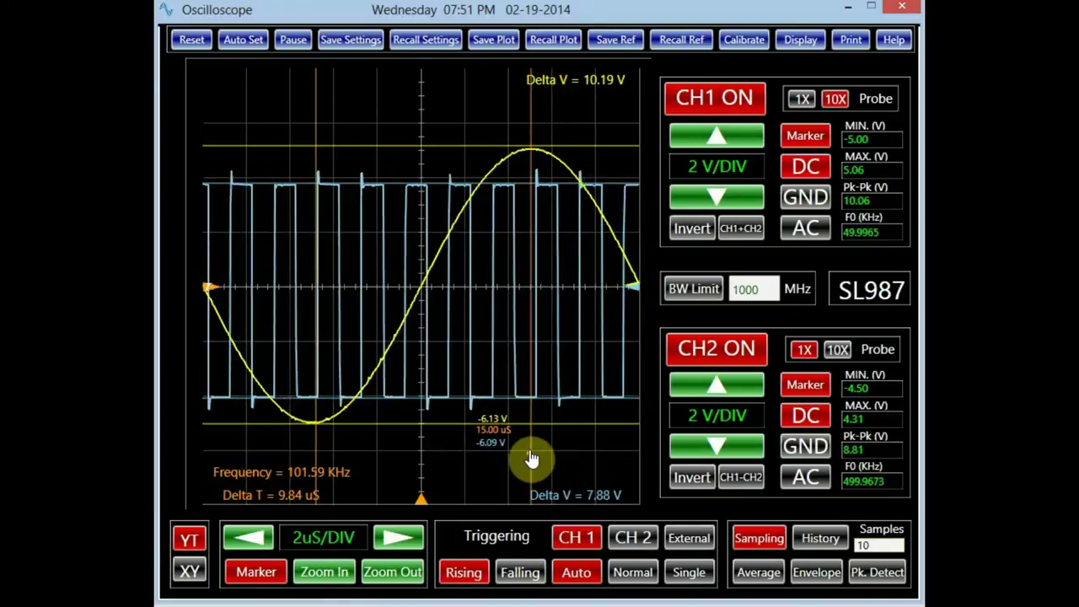
pyautogui.click(487, 486)
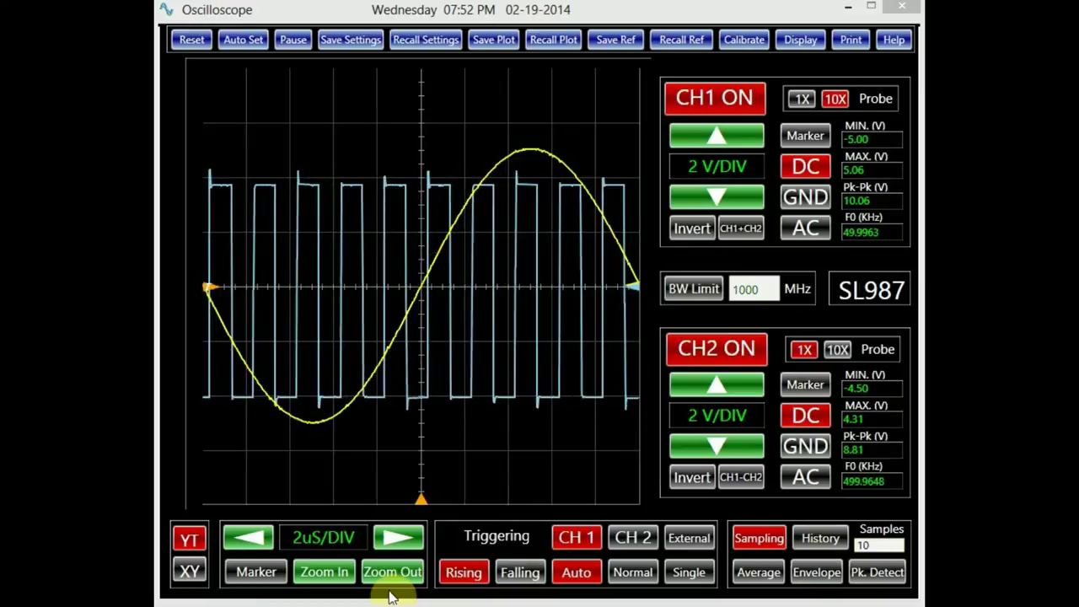
# Lengthen the time base to 20mS/DIV and zoom in to 200uS/DIV on a narrow section enclosed by the time markers.
pyautogui.moveTo(395, 543); pyautogui.dragTo(395, 546)
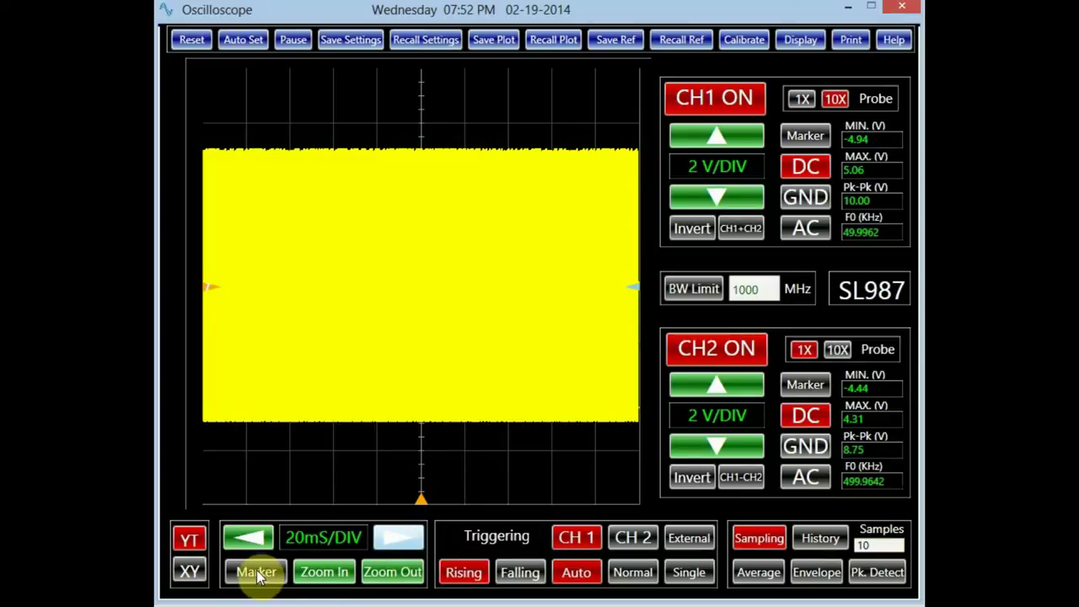
pyautogui.click(256, 571)
pyautogui.moveTo(274, 474); pyautogui.dragTo(354, 464)
pyautogui.moveTo(571, 465); pyautogui.dragTo(361, 487)
pyautogui.click(318, 572)
# Set the time markers about 31 uS apart and zoom in on that section to 2uS/DIV.
pyautogui.moveTo(345, 446)
pyautogui.mouseDown()
pyautogui.moveTo(284, 452)
pyautogui.moveTo(344, 453)
pyautogui.mouseUp()
pyautogui.moveTo(565, 452); pyautogui.dragTo(352, 469)
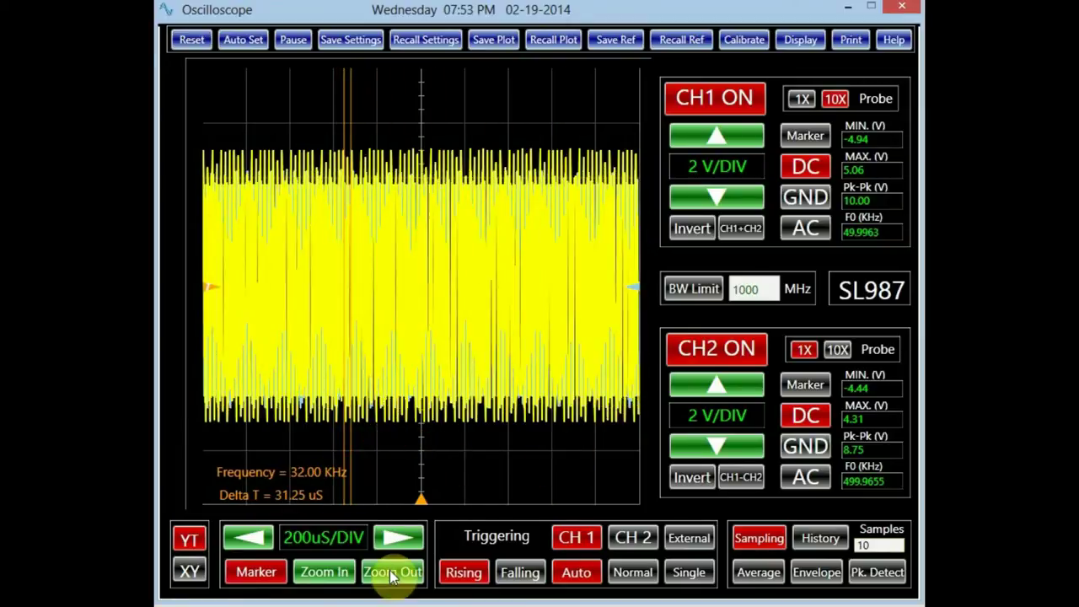
pyautogui.click(312, 572)
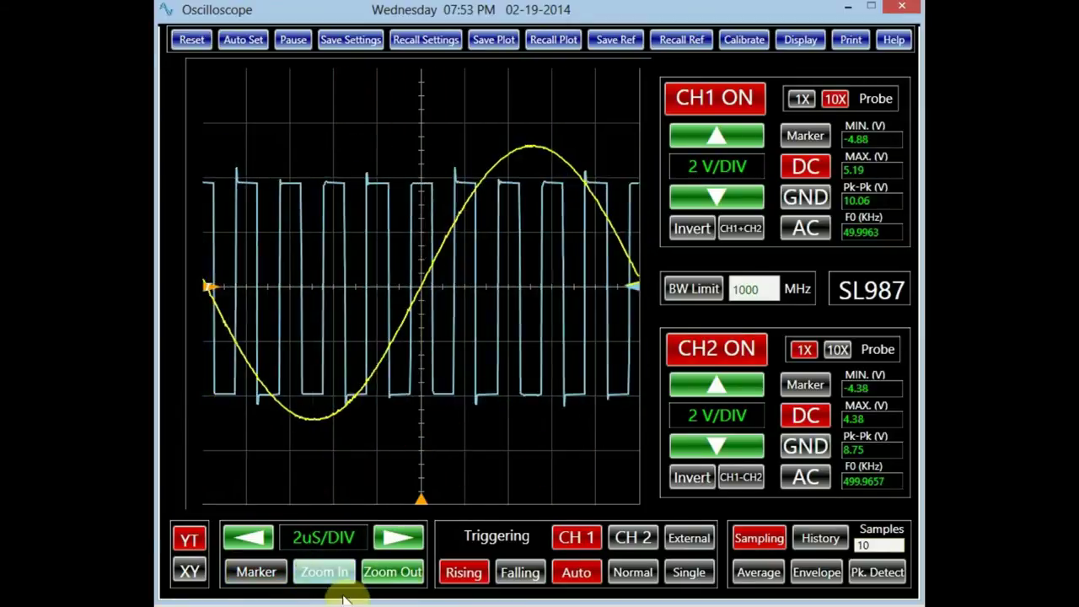
# Set the time markers about 1.95 uS apart, zoom in on that section to 200nS/DIV, and zoom back out.
pyautogui.click(268, 572)
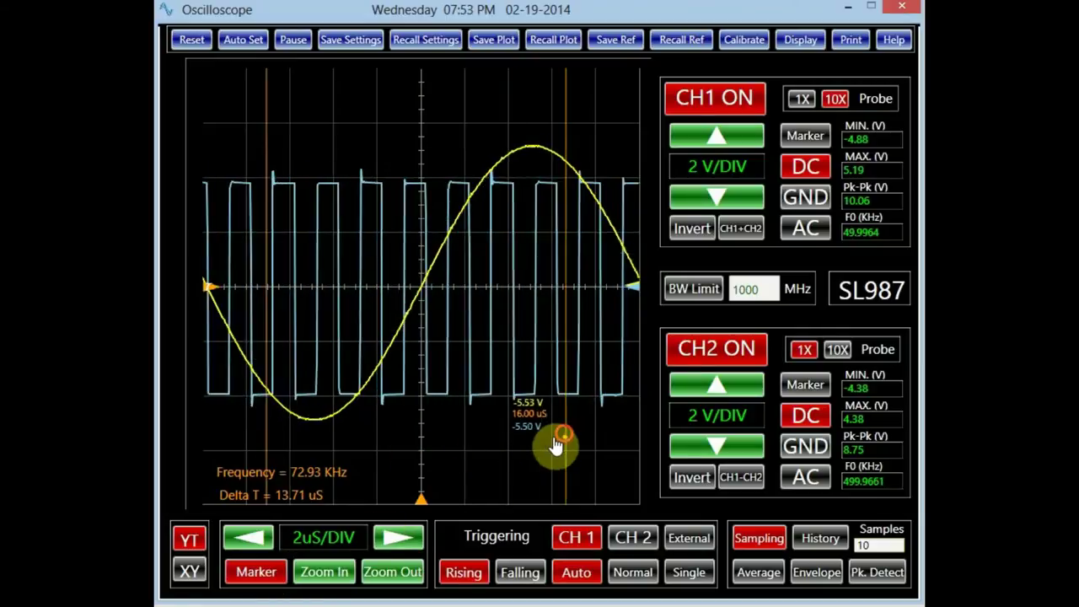
pyautogui.moveTo(560, 441); pyautogui.dragTo(390, 456)
pyautogui.moveTo(270, 458); pyautogui.dragTo(349, 459)
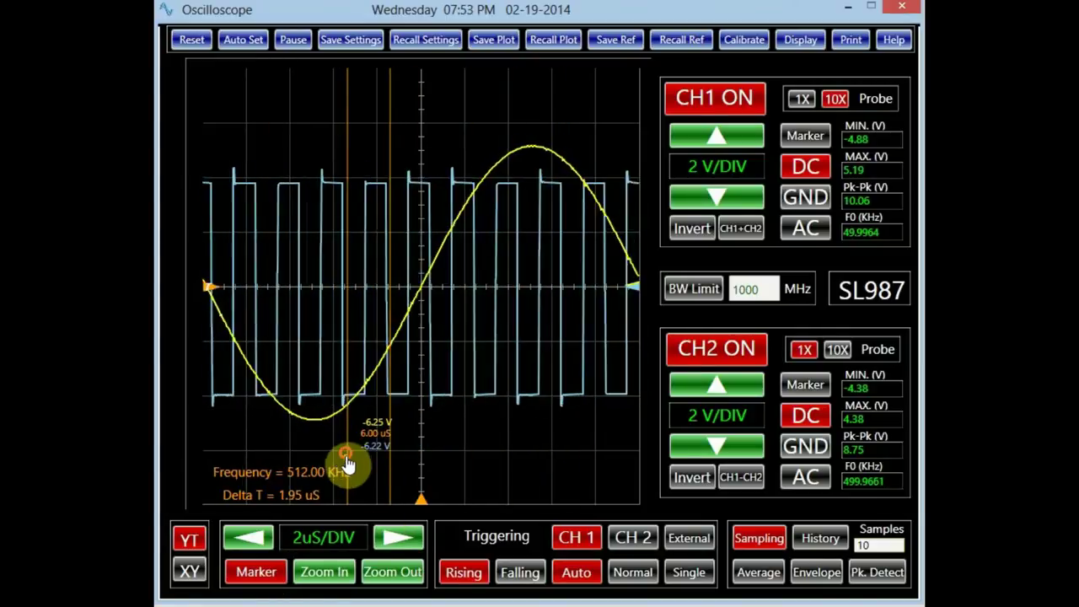
pyautogui.click(317, 575)
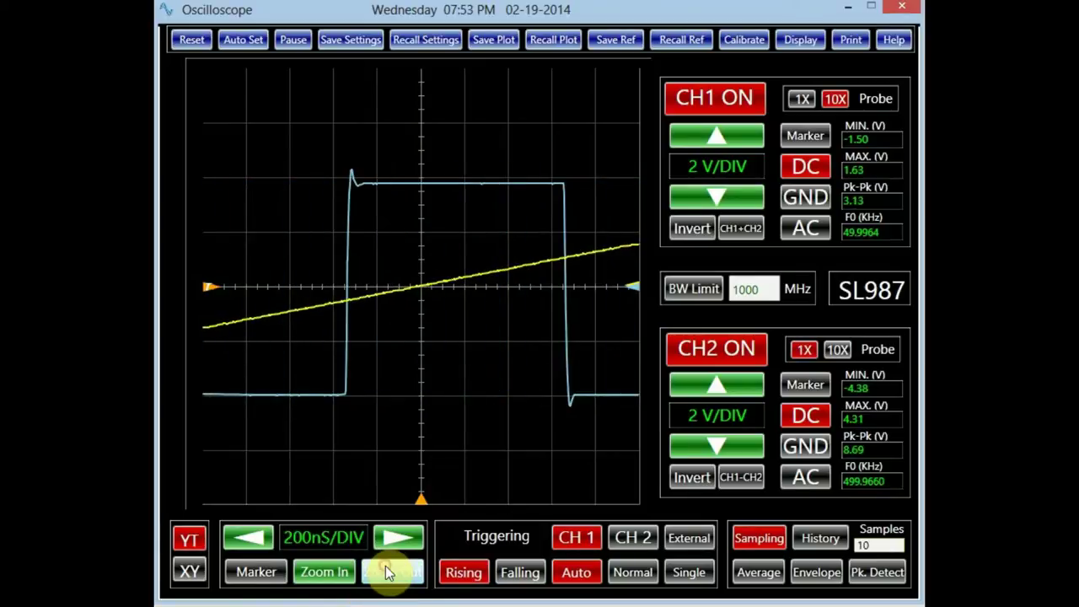
pyautogui.click(385, 569)
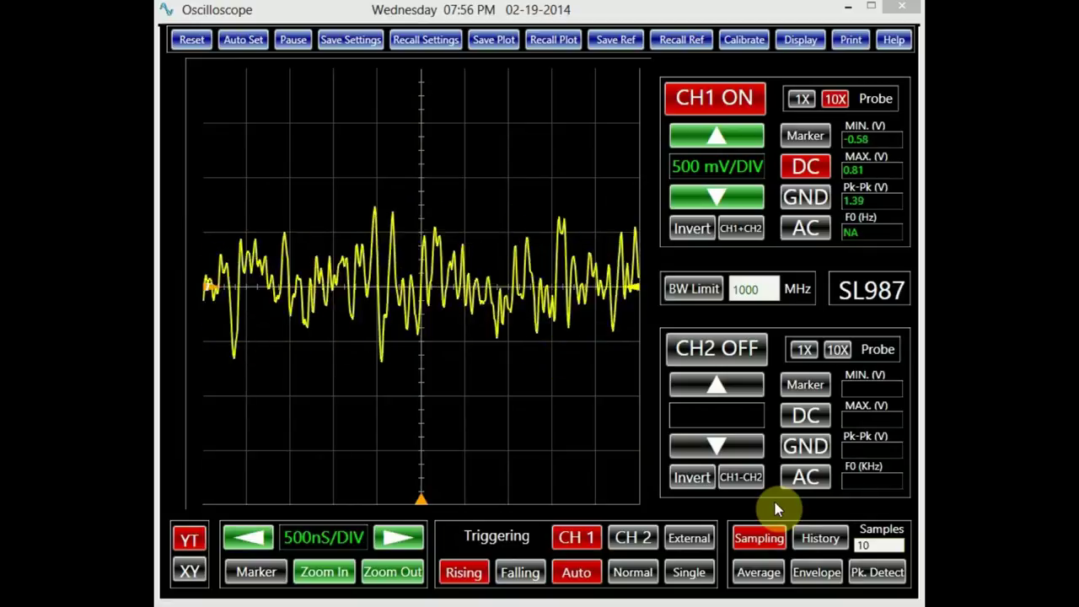
# Switch the acquisition mode to History and set the number of samples to 2.
pyautogui.click(824, 528)
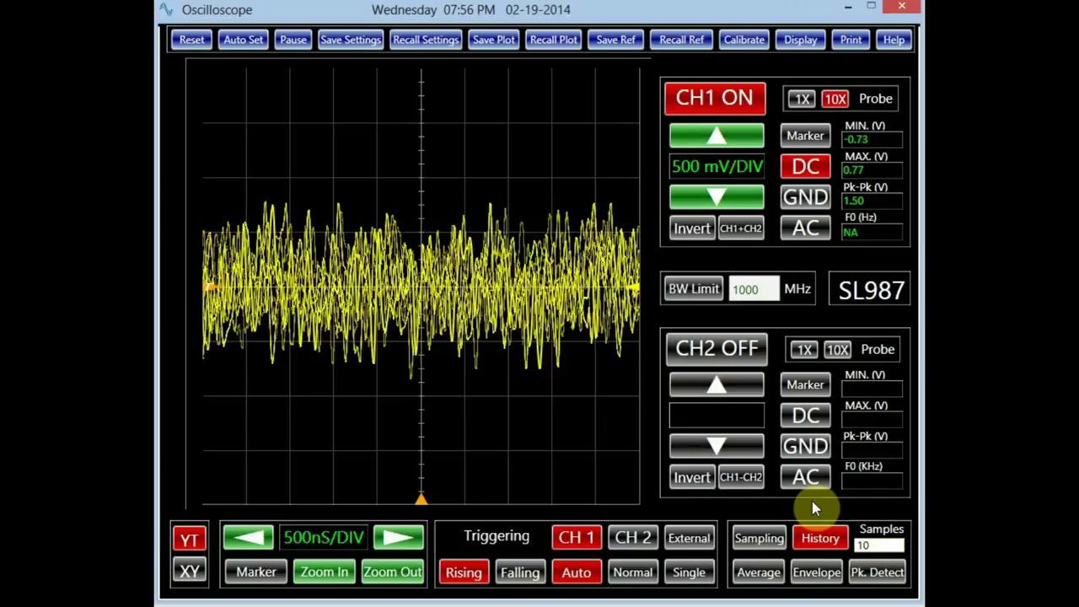
pyautogui.doubleClick(874, 544)
pyautogui.write('2')
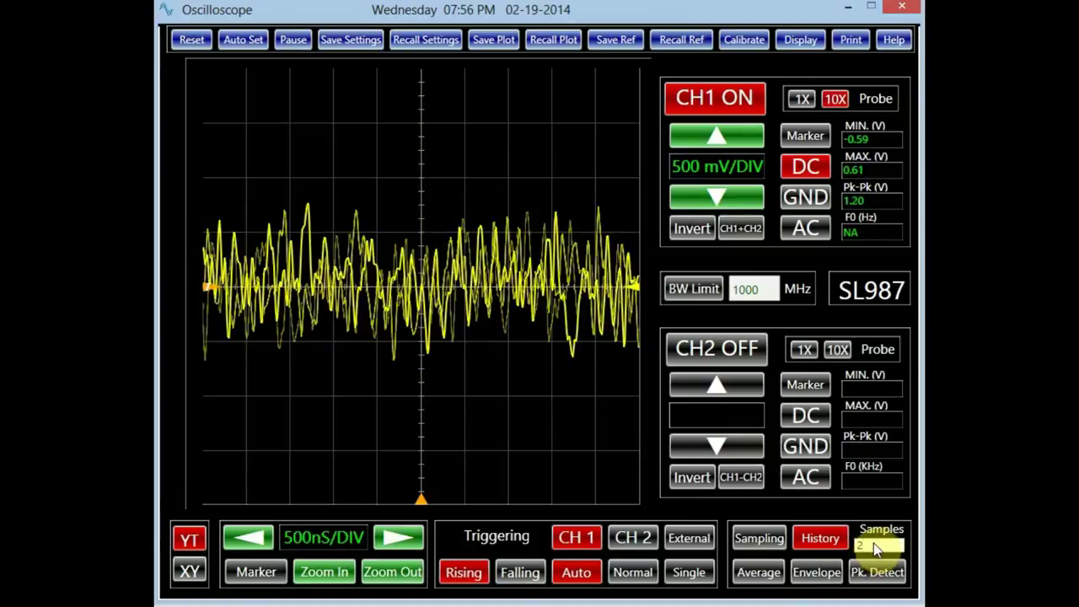
# Increase the number of History samples to 12 and on to 125.
pyautogui.doubleClick(874, 544)
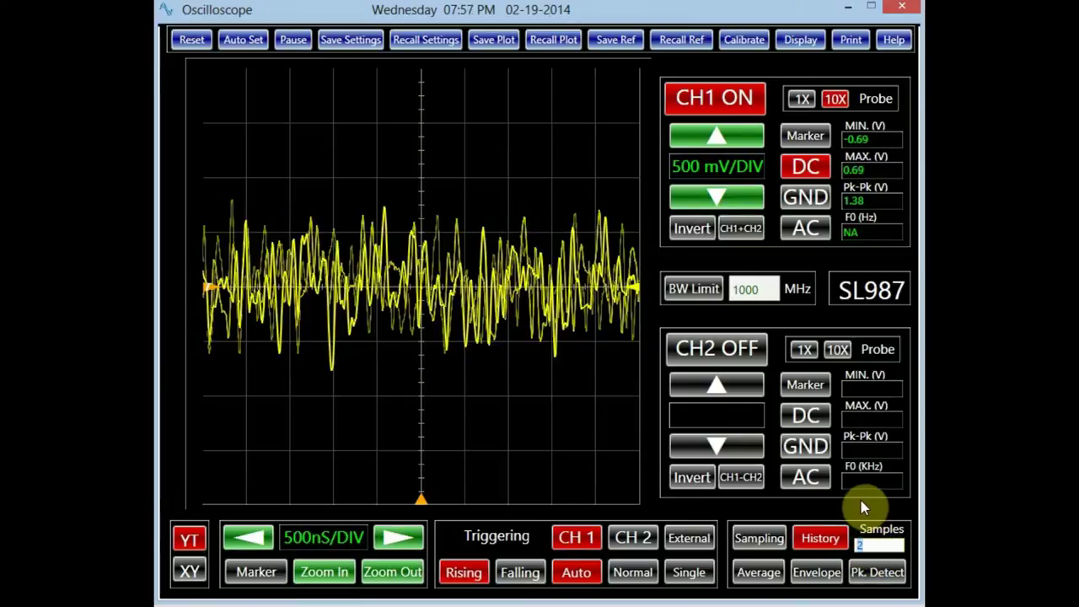
pyautogui.write('12')
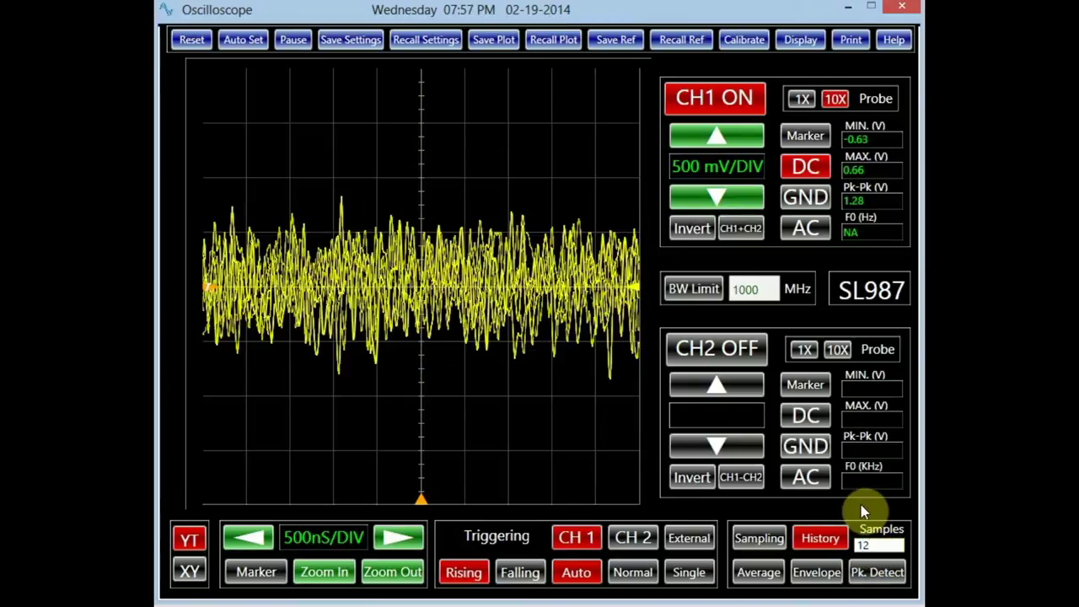
pyautogui.write('5')
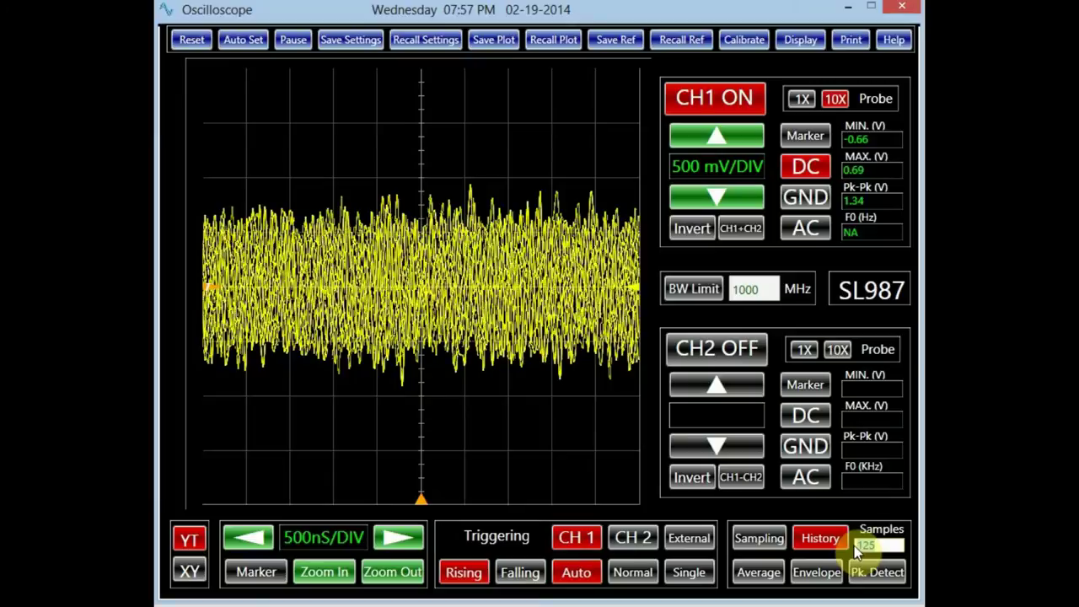
# Set the number of History samples to 256.
pyautogui.press('BackSpace')
pyautogui.press('BackSpace')
pyautogui.press('BackSpace')
pyautogui.write('256')
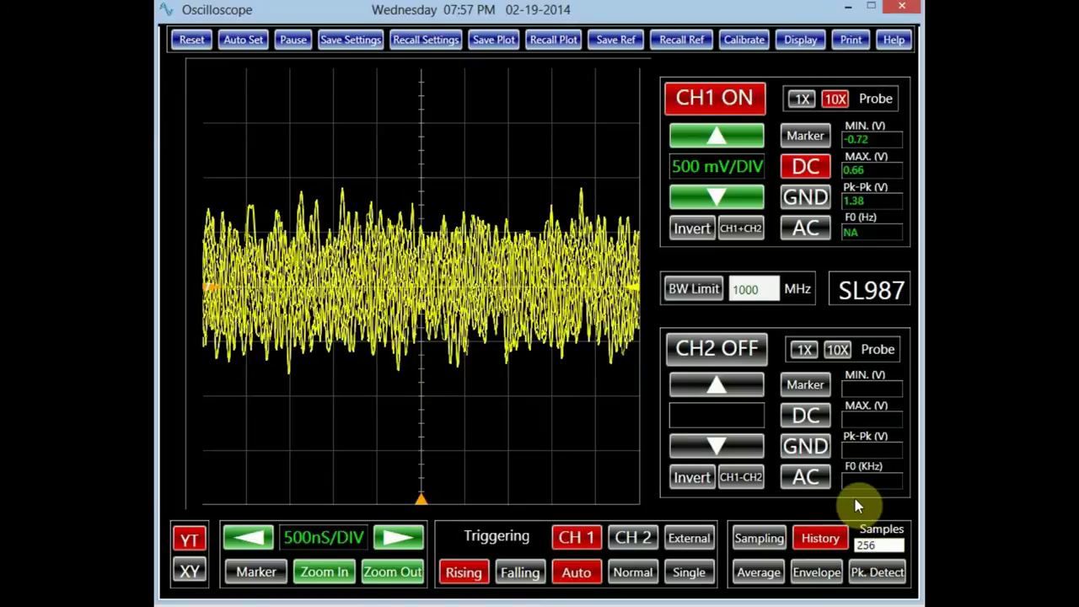
# Set the number of History samples to infinity.
pyautogui.click(868, 536)
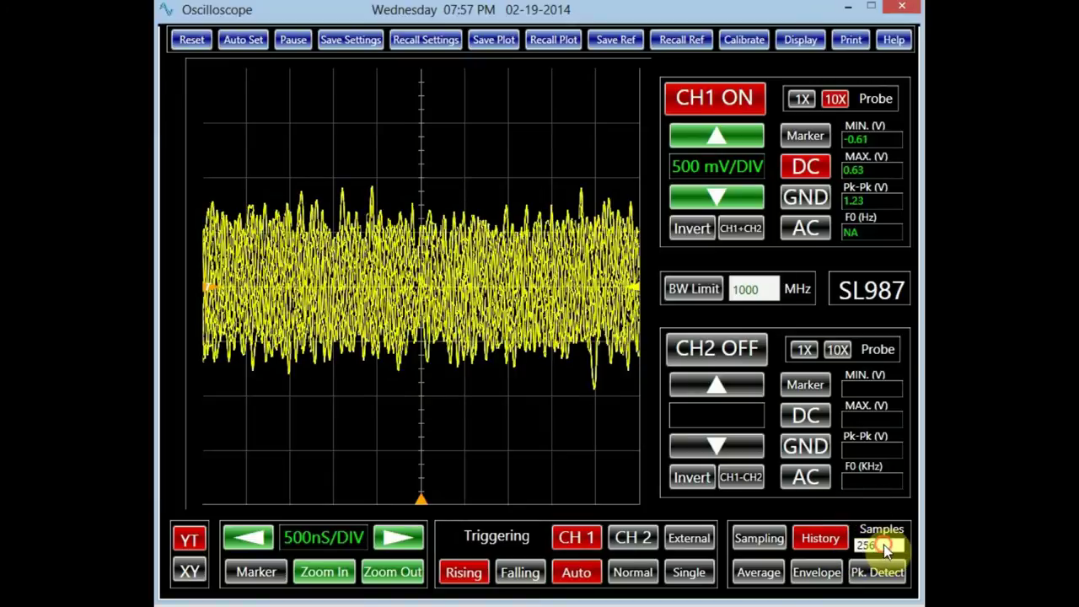
pyautogui.doubleClick(884, 544)
pyautogui.write('infinity')
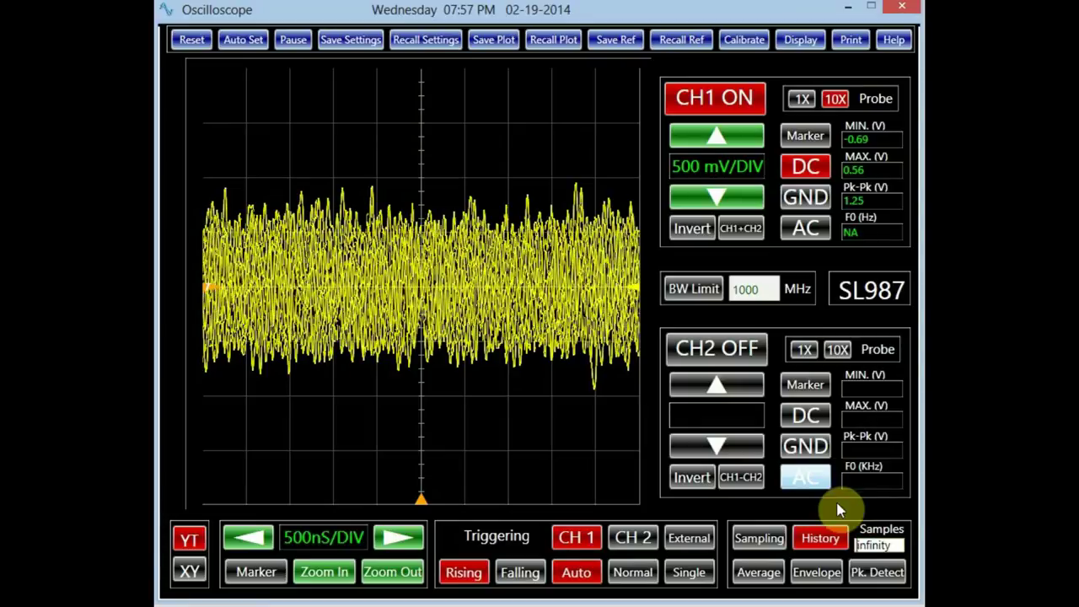
# Confirm the infinity sample count, and switch the acquisition mode to Average with 2 samples.
pyautogui.press('Return')
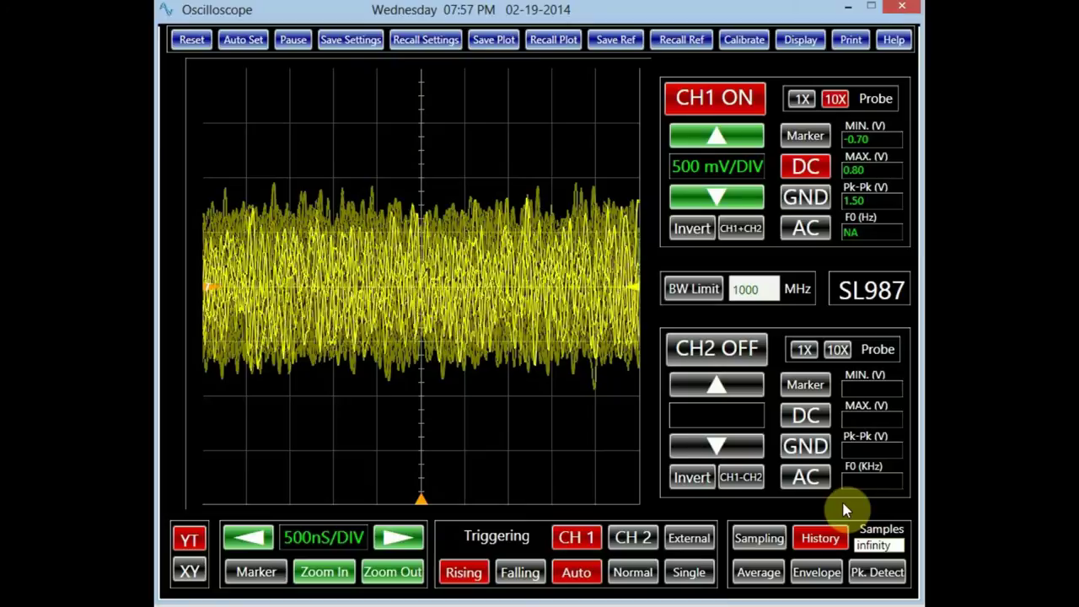
pyautogui.click(758, 571)
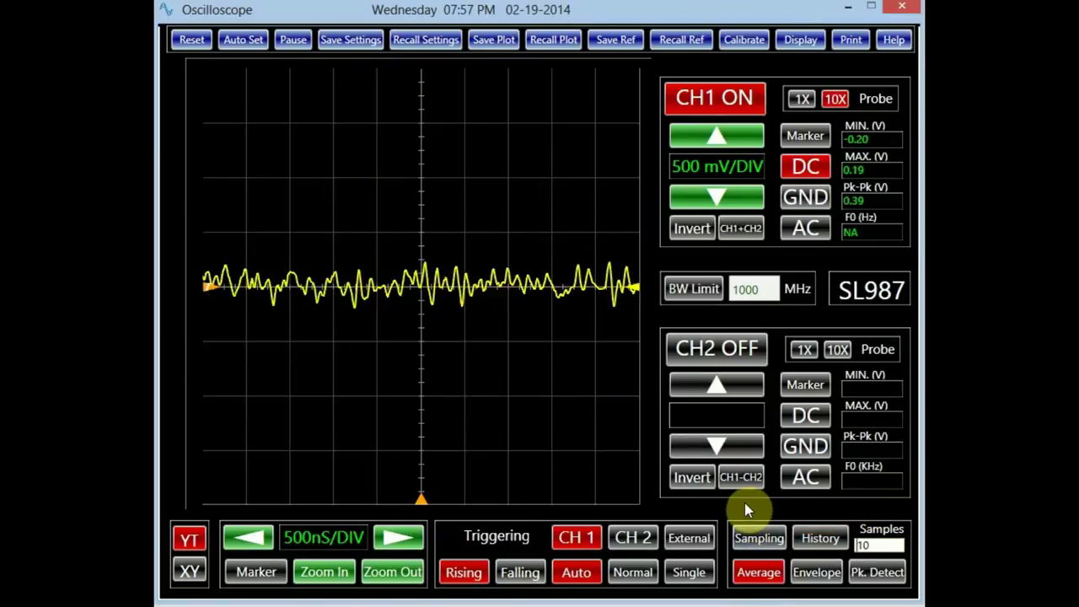
pyautogui.doubleClick(885, 546)
pyautogui.write('2')
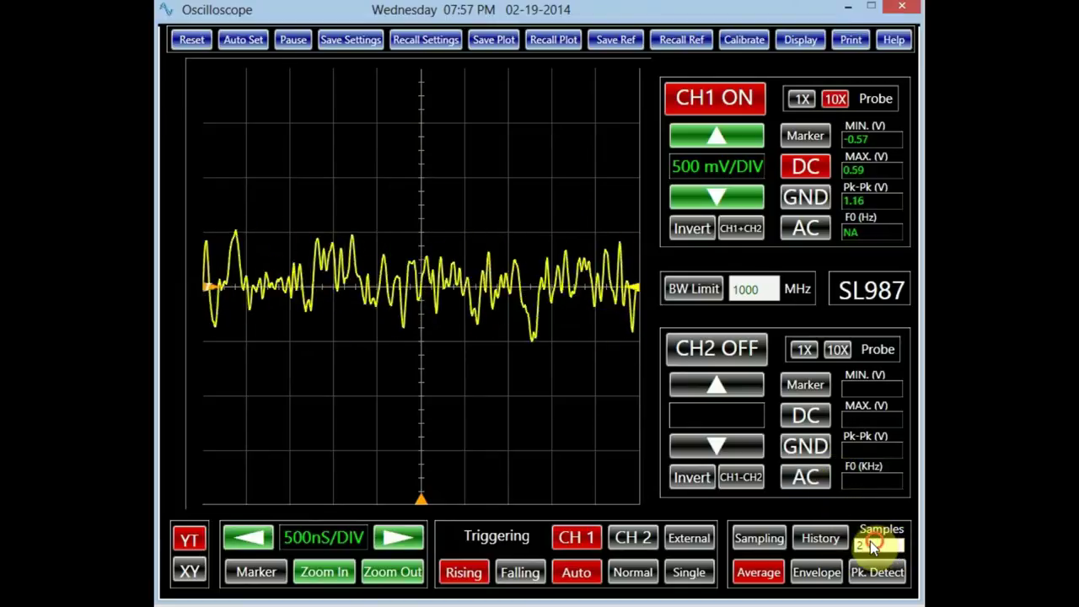
# Raise the number of Average samples to 256, and change it to 100.
pyautogui.click(874, 544)
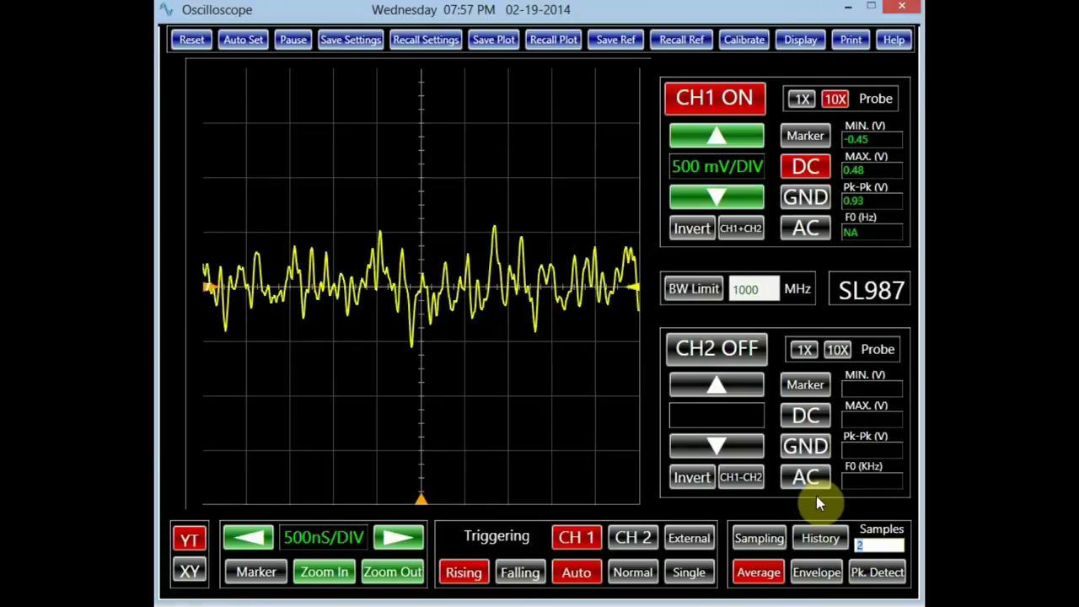
pyautogui.write('256')
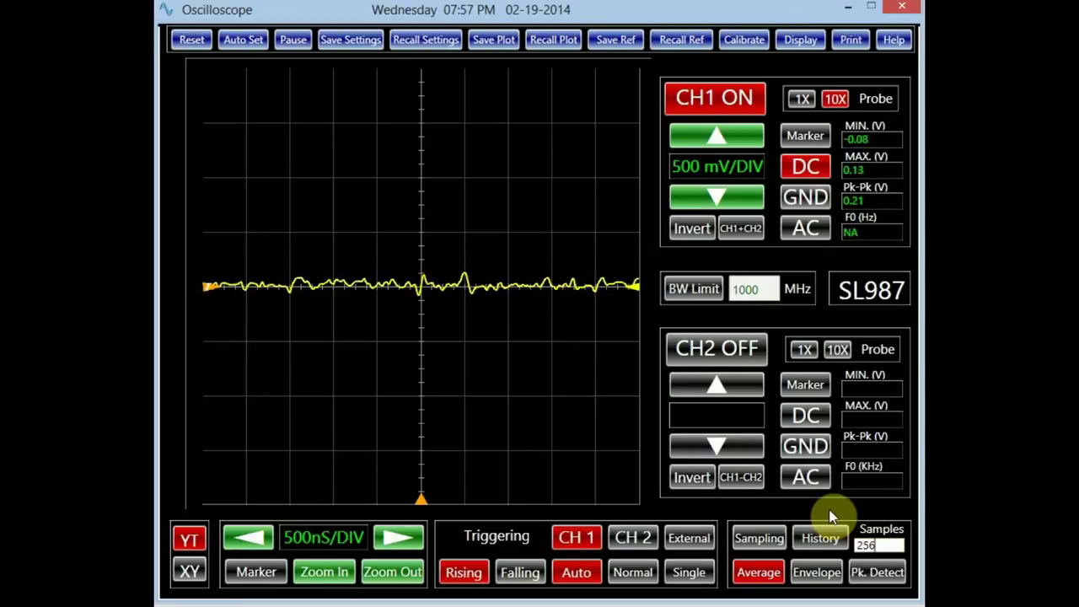
pyautogui.click(885, 544)
pyautogui.write('1')
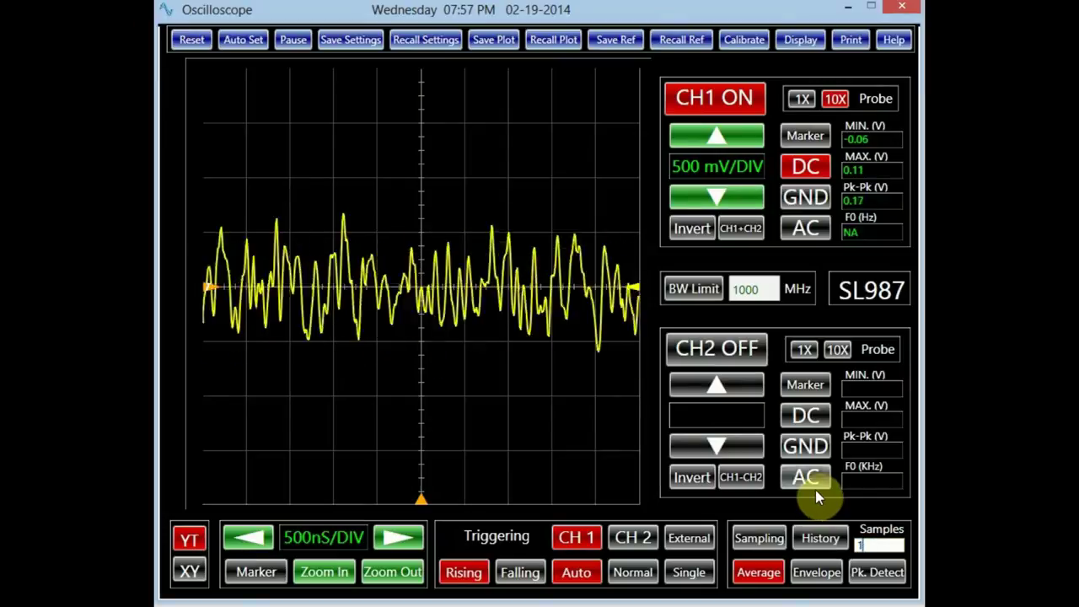
pyautogui.write('00')
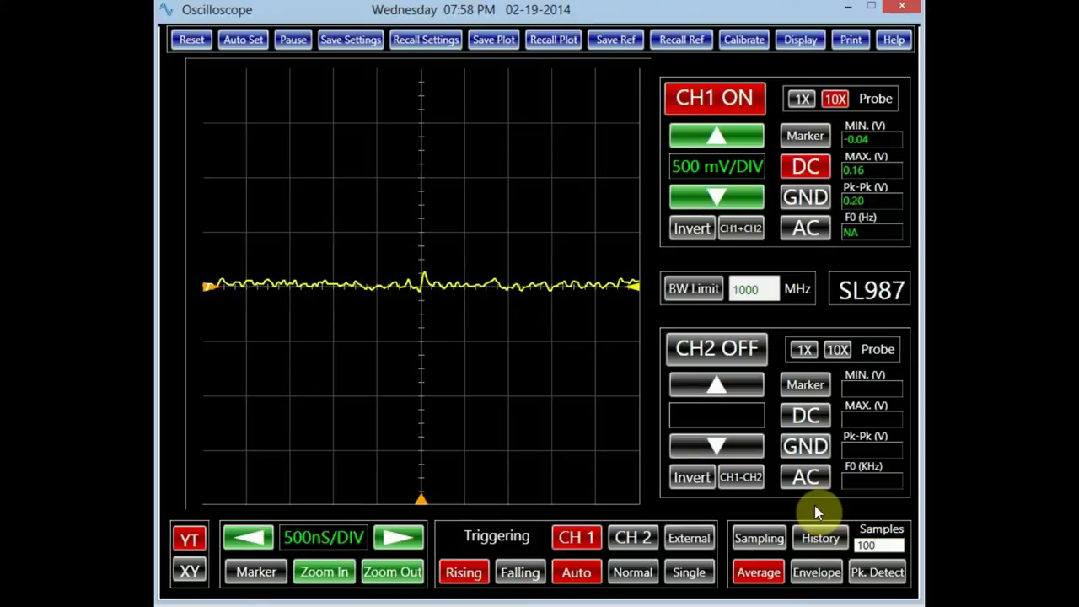
# Switch the acquisition mode to Peak Detect and set the number of samples to 256, entering it twice to restart the build-up.
pyautogui.click(876, 572)
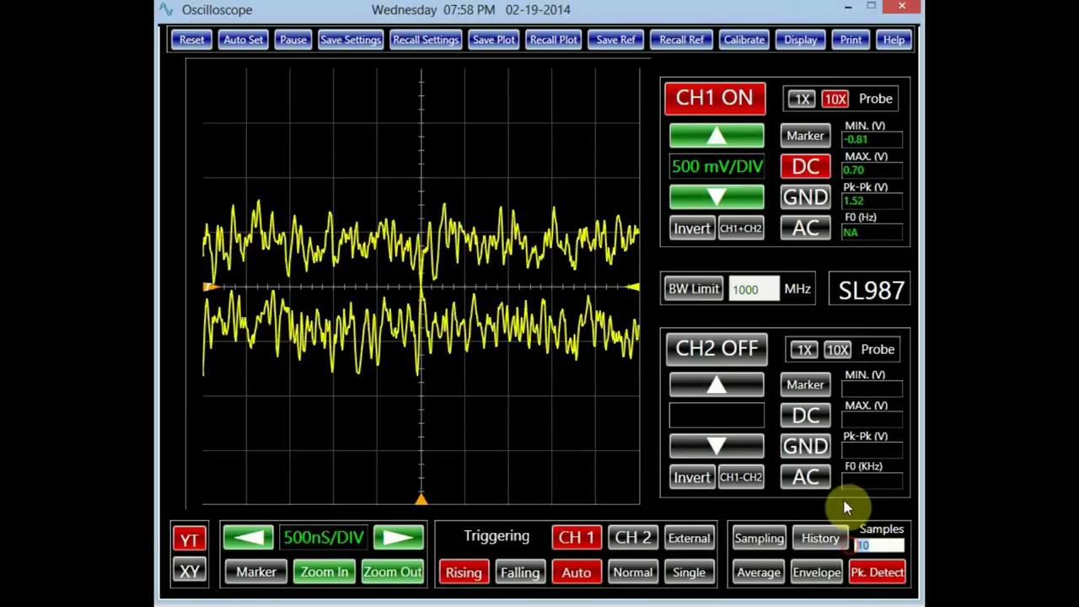
pyautogui.write('256')
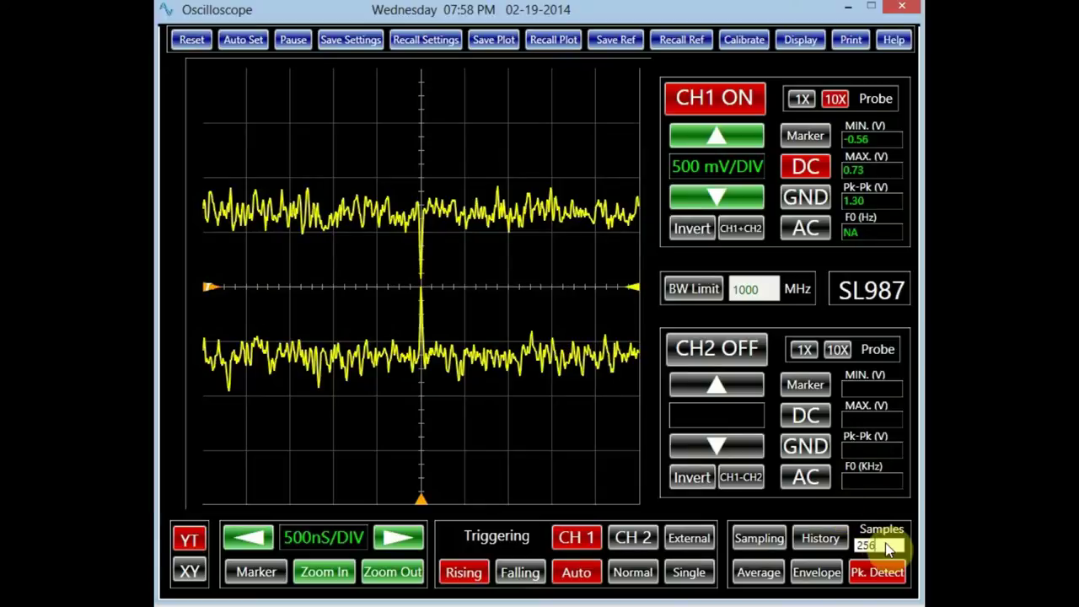
pyautogui.click(858, 544)
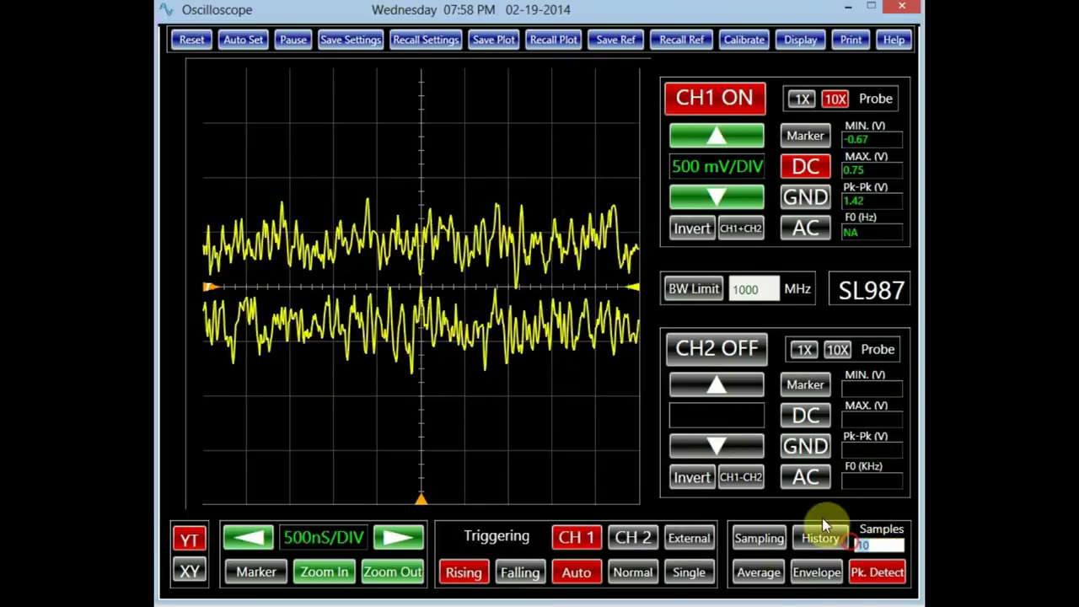
pyautogui.write('256')
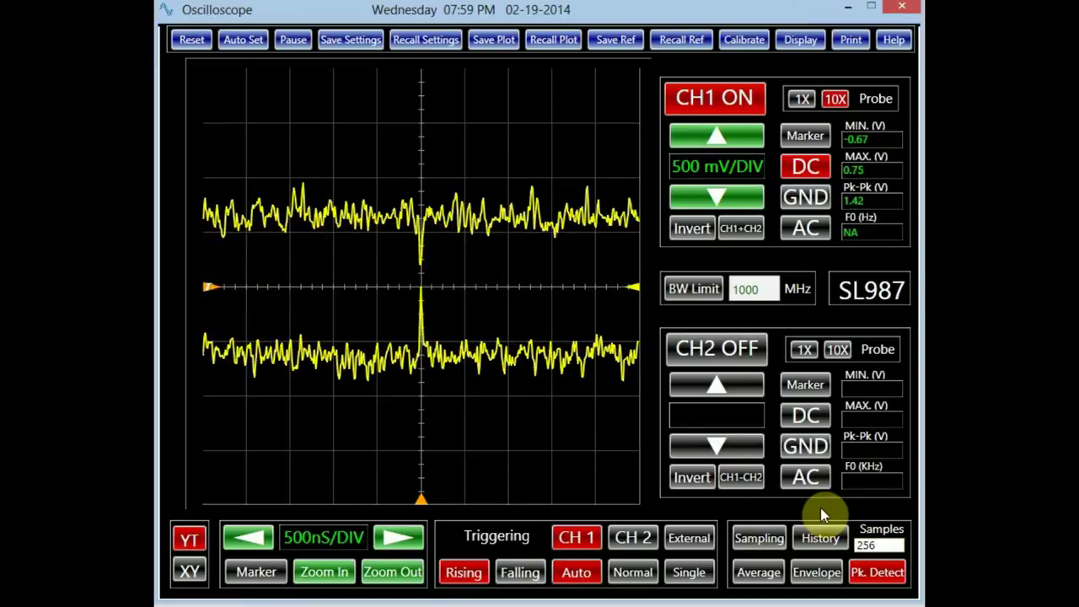
# Switch the acquisition mode to Envelope and set the number of samples to 100, followed by 25.
pyautogui.click(815, 572)
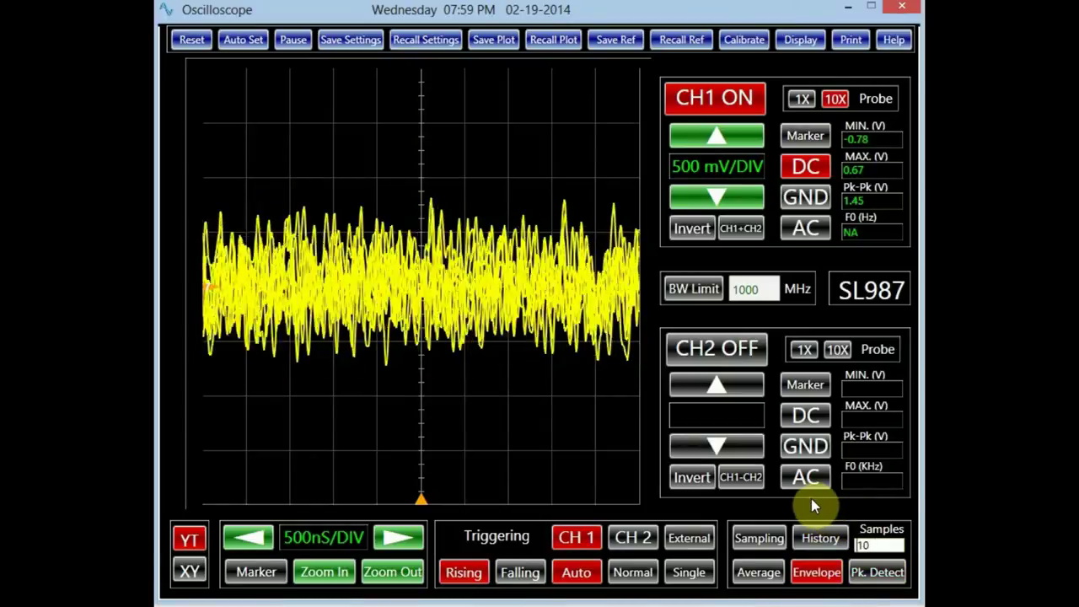
pyautogui.click(875, 544)
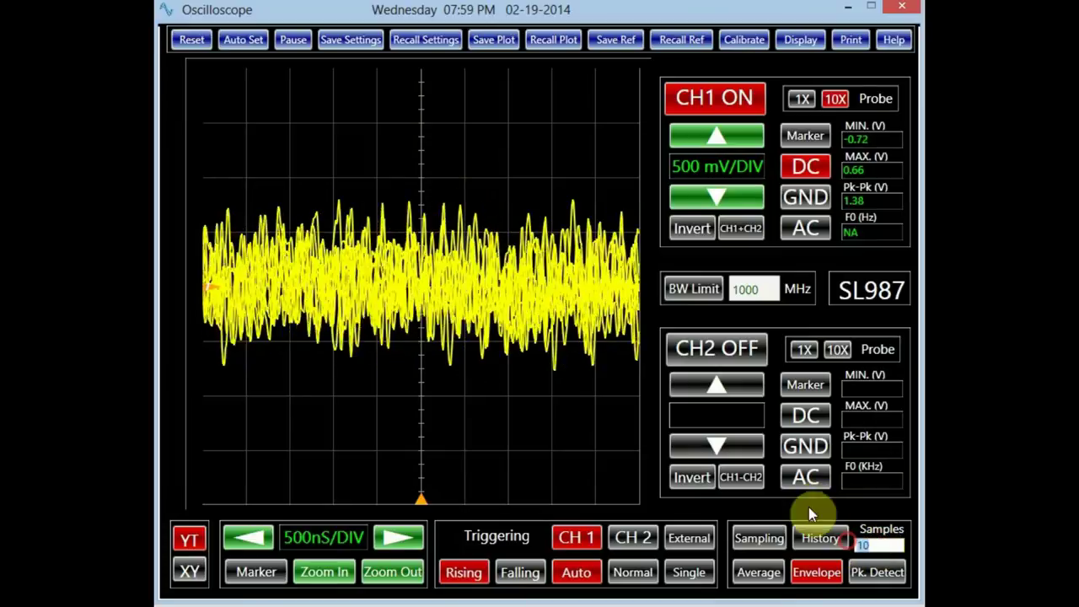
pyautogui.press('BackSpace')
pyautogui.write('00')
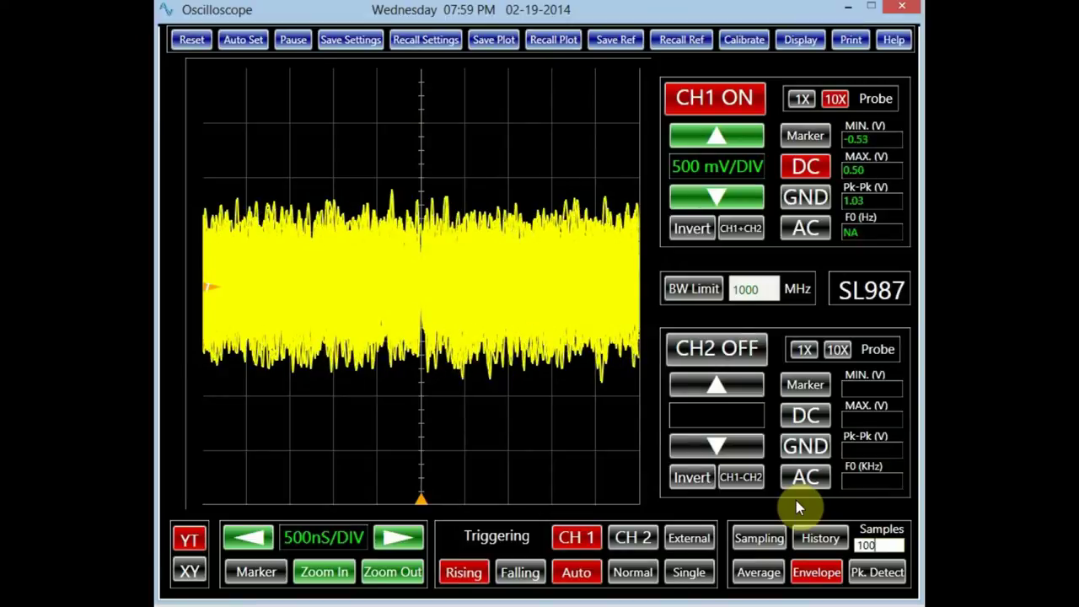
pyautogui.click(876, 545)
pyautogui.write('25')
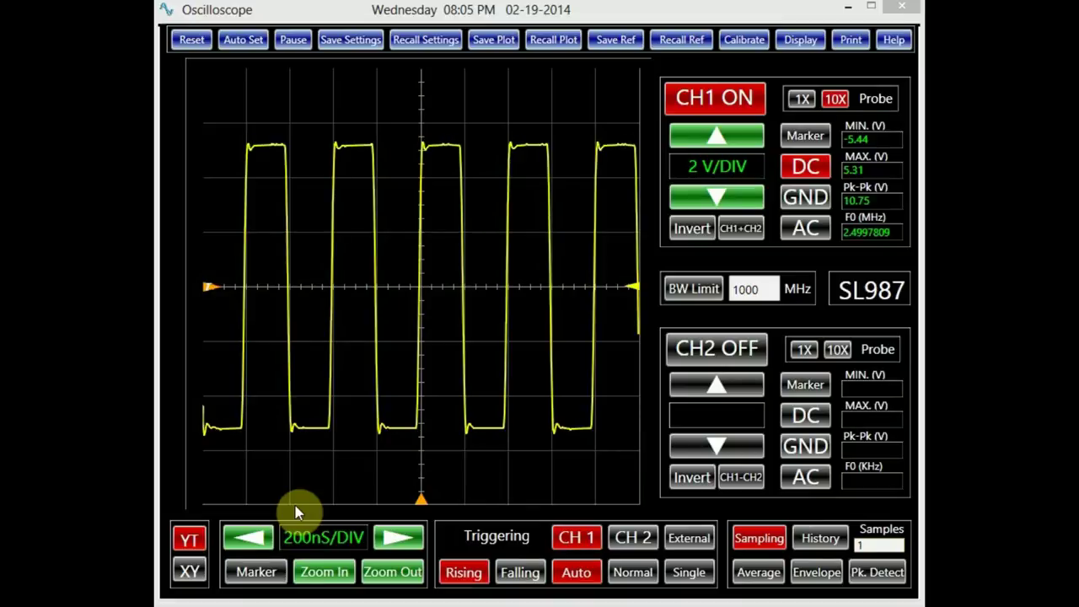
# Reduce the time base to 10 nS/DIV to expand the rising edge of the square wave.
pyautogui.click(247, 537)
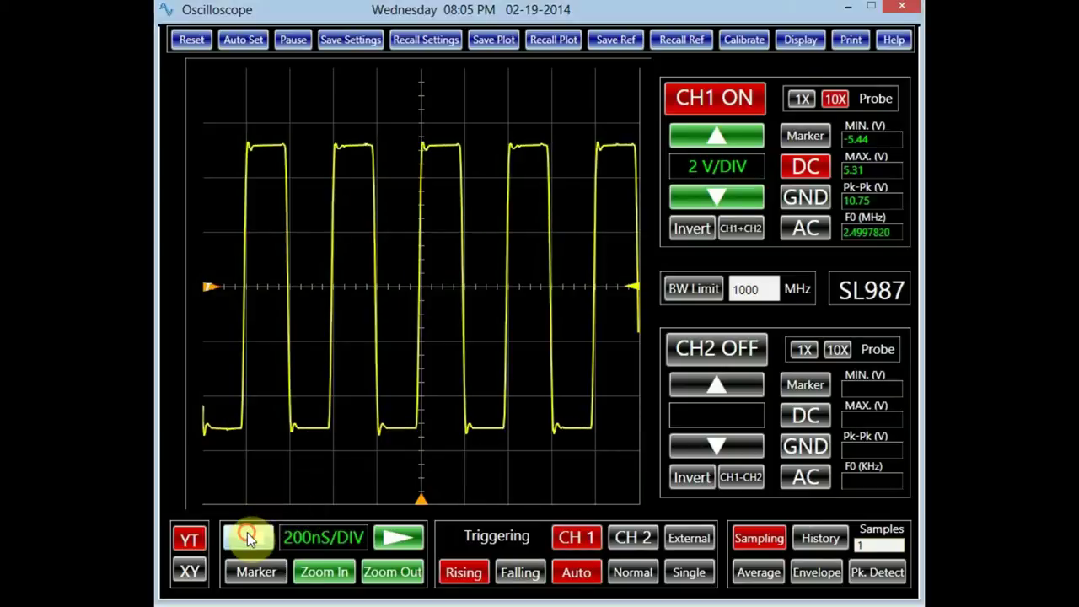
pyautogui.click(247, 537)
pyautogui.click(247, 536)
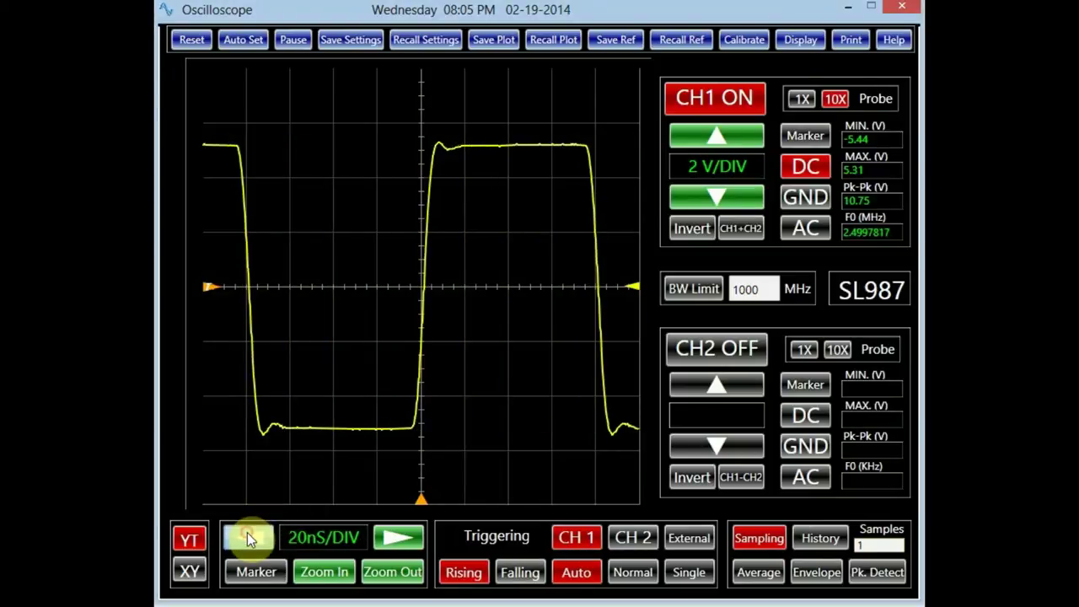
pyautogui.click(247, 536)
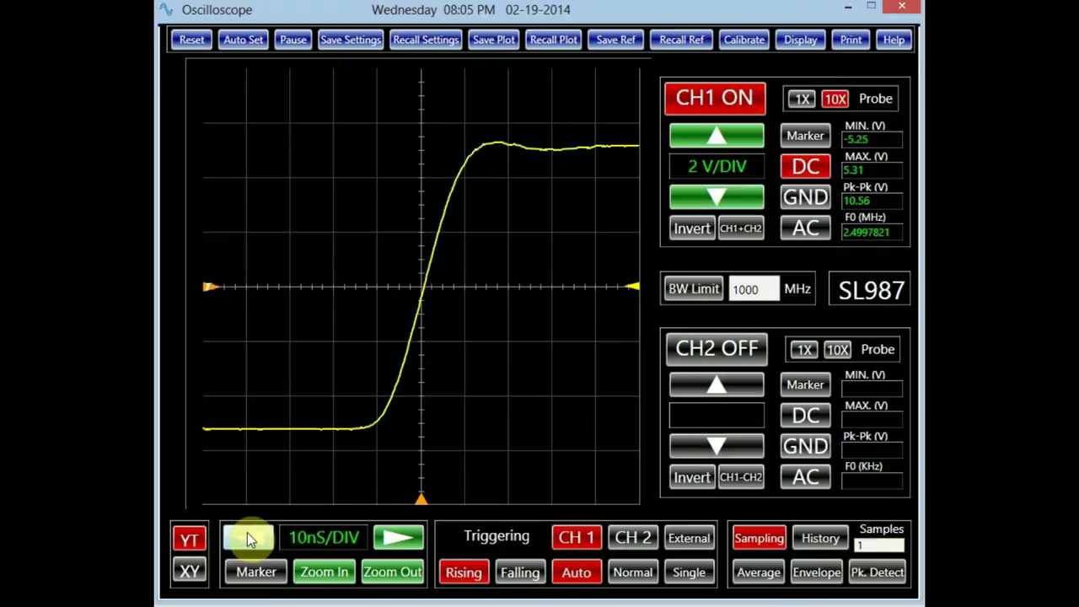
# Enable the bandwidth limit and set it to 20 MHz, switching the limit off again at the end.
pyautogui.click(679, 290)
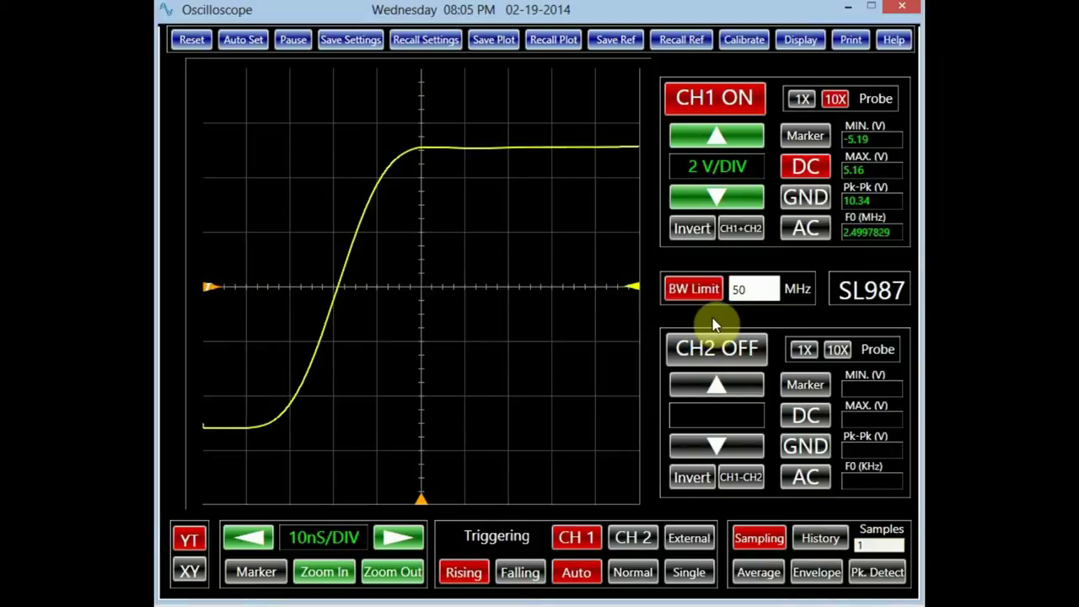
pyautogui.doubleClick(734, 291)
pyautogui.press('BackSpace')
pyautogui.write('2')
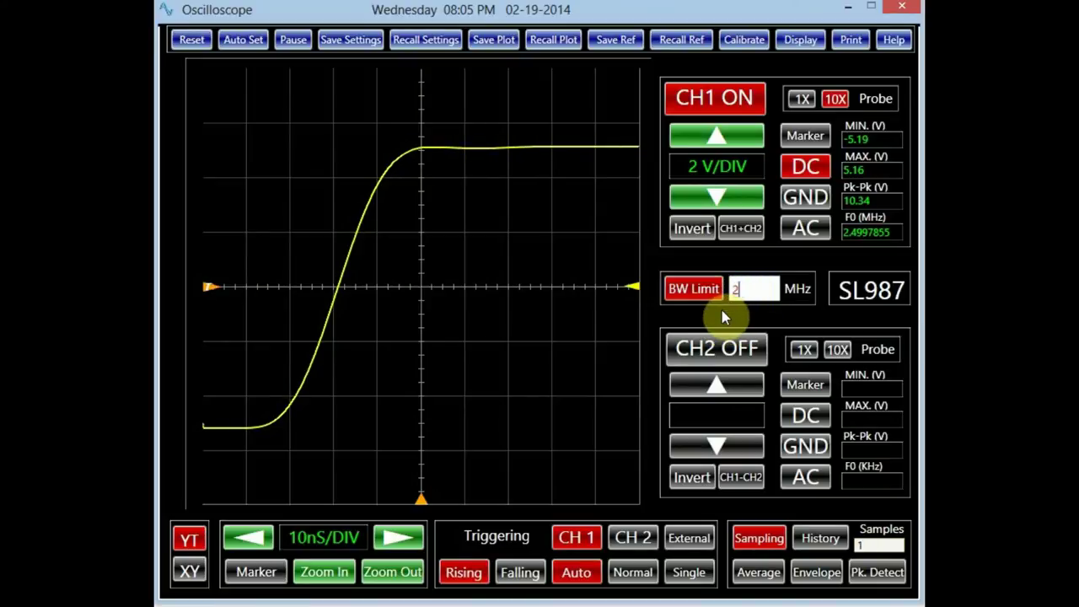
pyautogui.write('0')
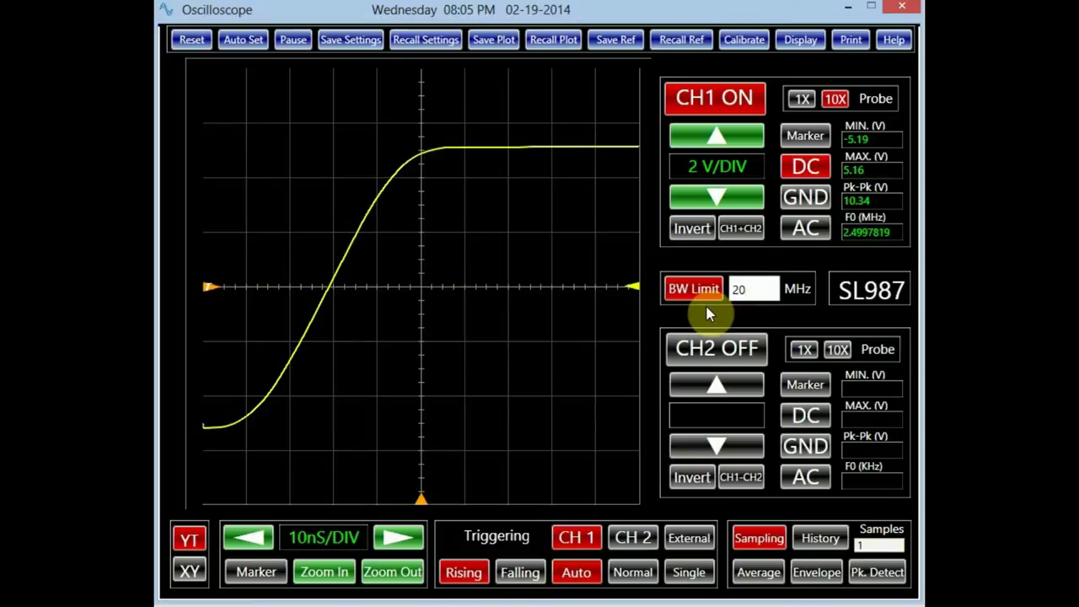
pyautogui.click(700, 290)
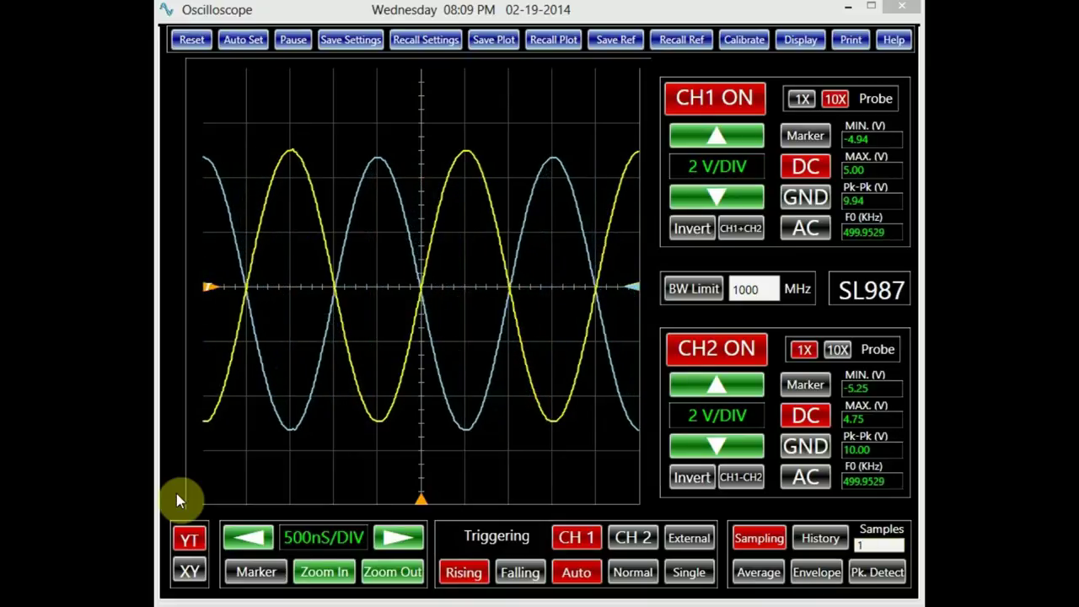
# Add the XY plot to the YT display, show the XY plot alone, and restore the YT traces.
pyautogui.click(190, 571)
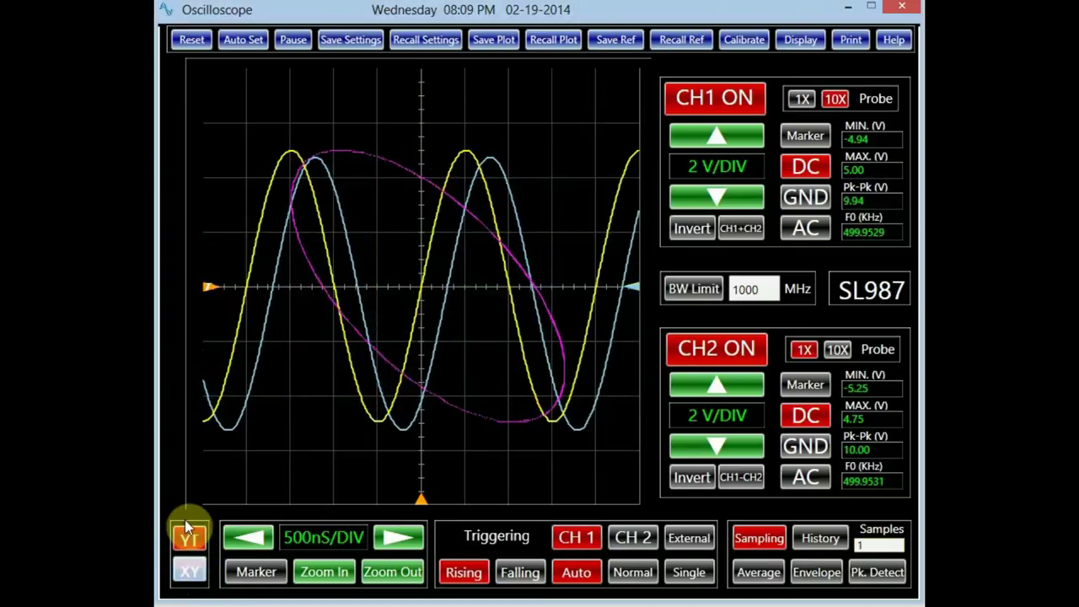
pyautogui.click(191, 538)
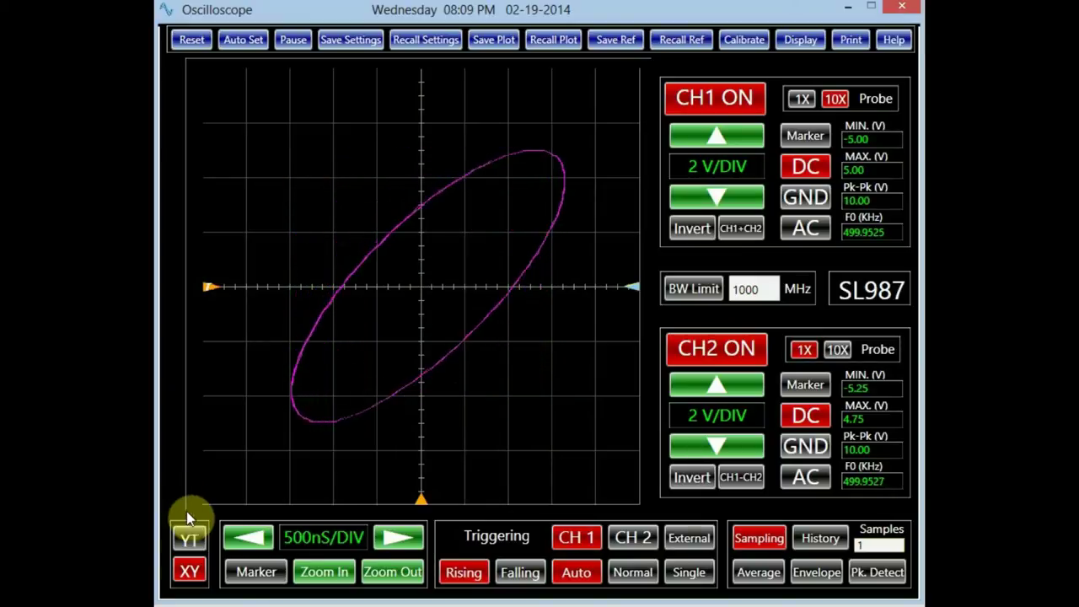
pyautogui.click(189, 532)
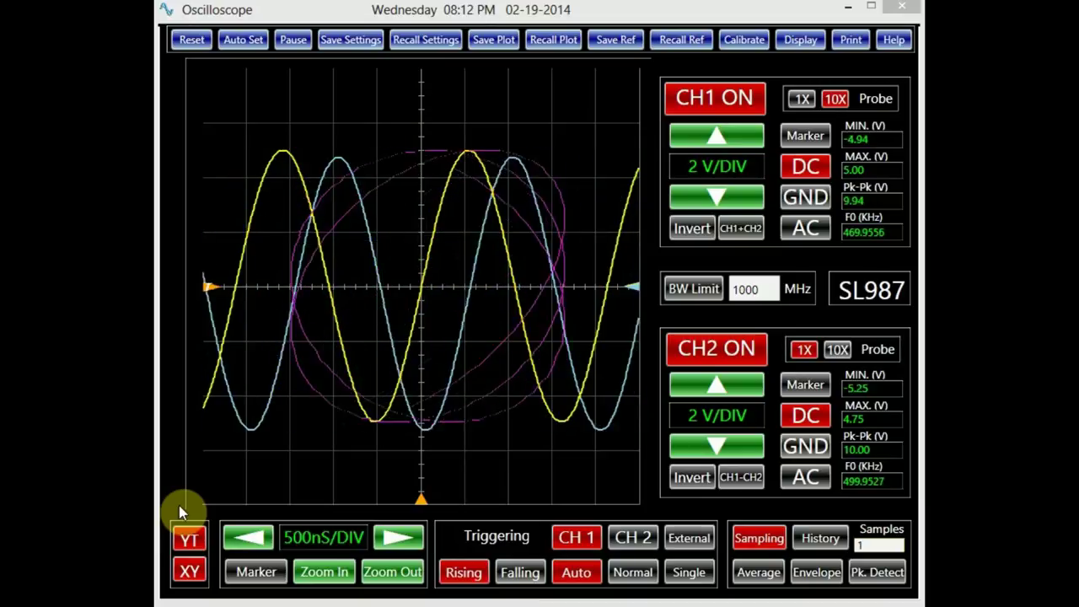
# Reset the oscilloscope to its default settings and run Auto Set on the CH1 signal.
pyautogui.click(191, 39)
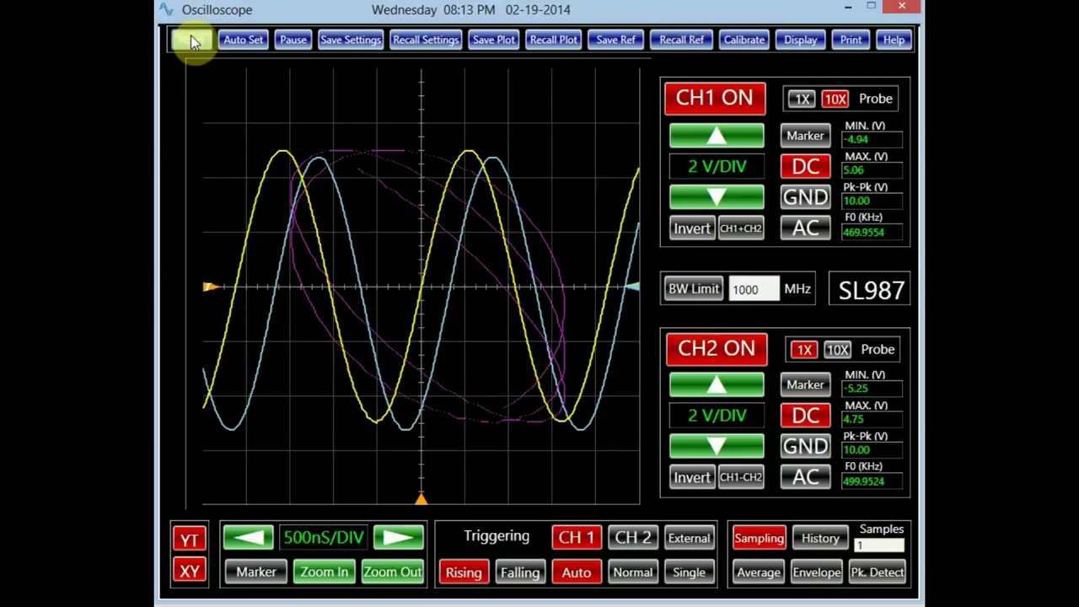
pyautogui.click(191, 40)
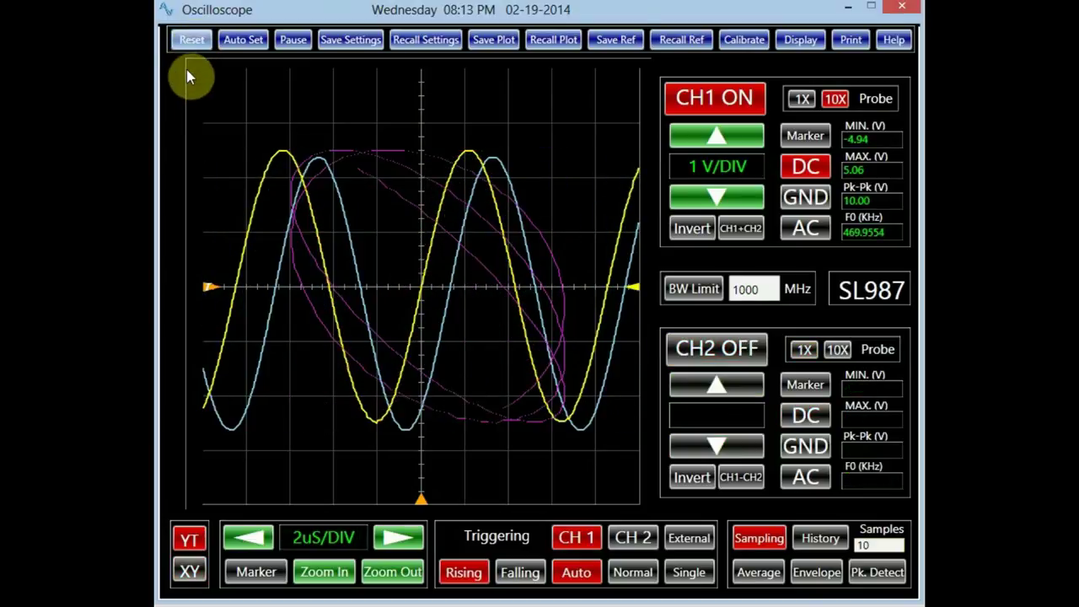
pyautogui.click(242, 42)
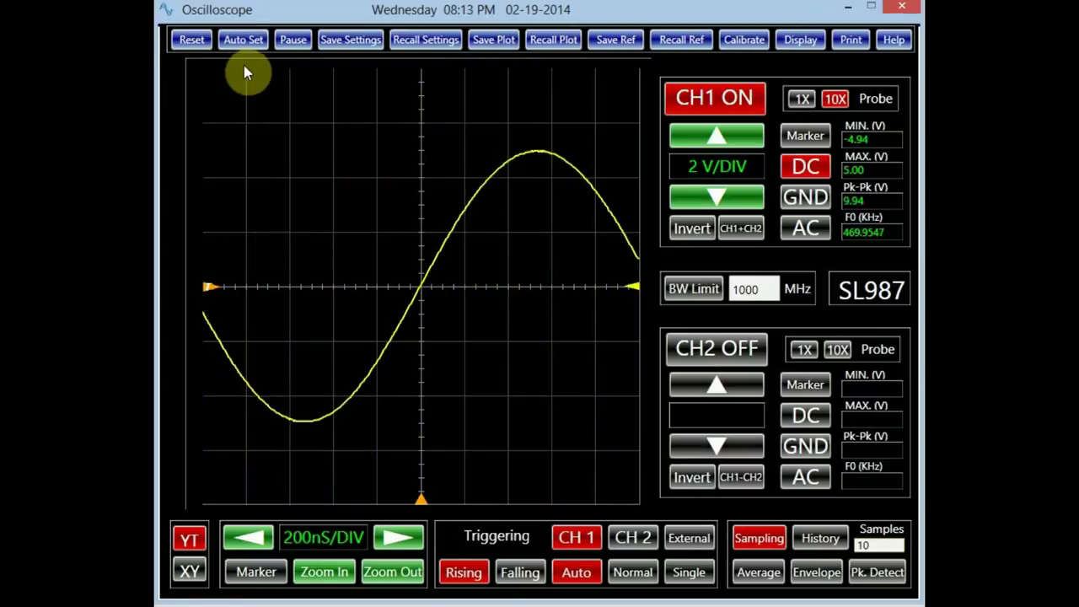
# Pause the signal acquisition and resume it.
pyautogui.click(290, 38)
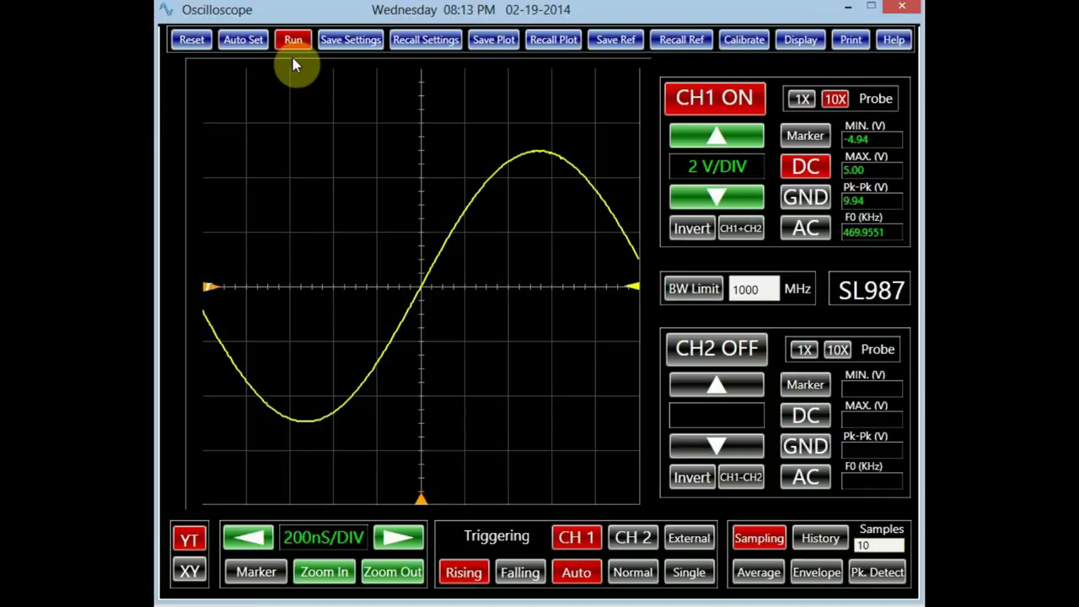
pyautogui.click(295, 39)
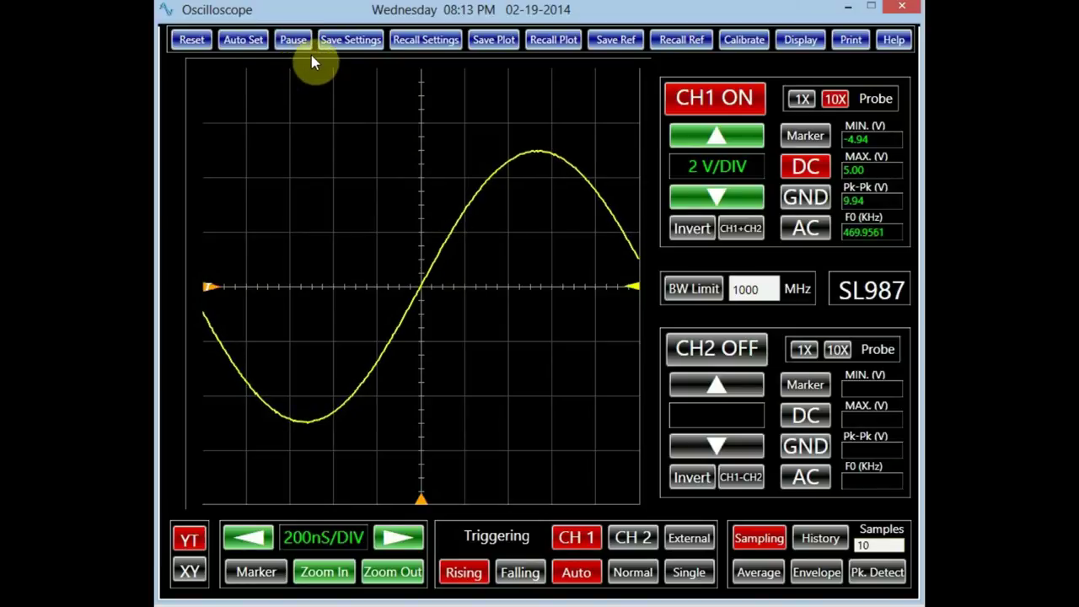
# Save the current oscilloscope settings in the Analog Arts folder as ScopeSettings-2.
pyautogui.click(332, 42)
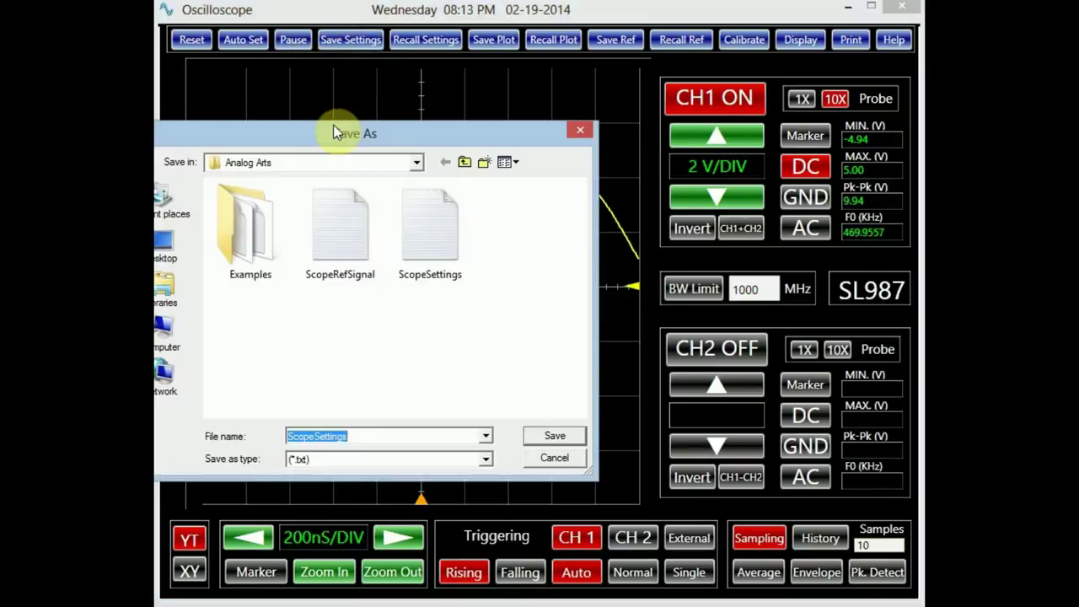
pyautogui.click(389, 440)
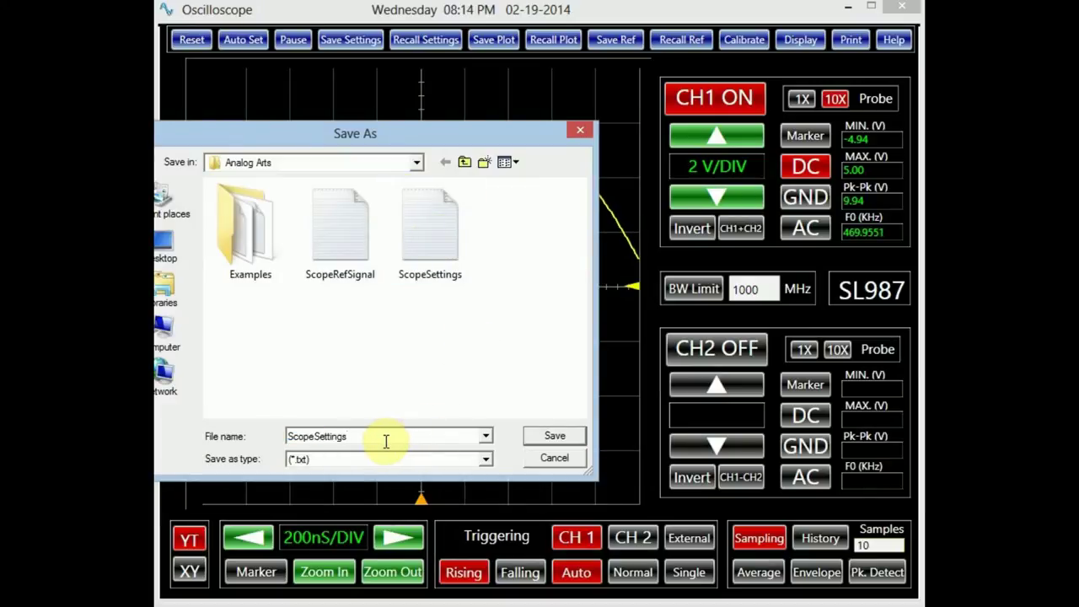
pyautogui.write('-2')
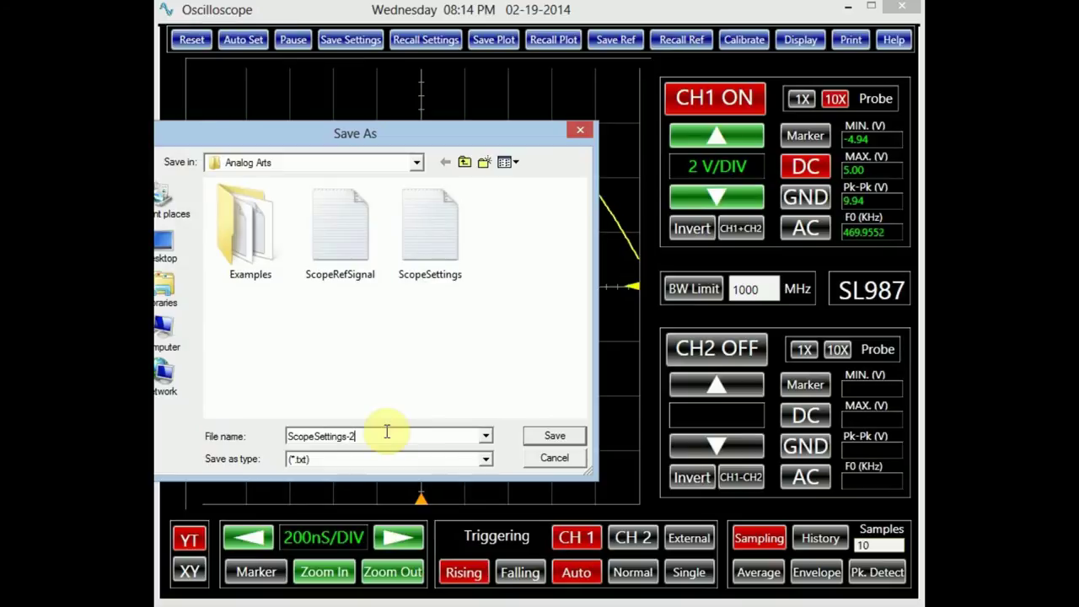
pyautogui.click(540, 435)
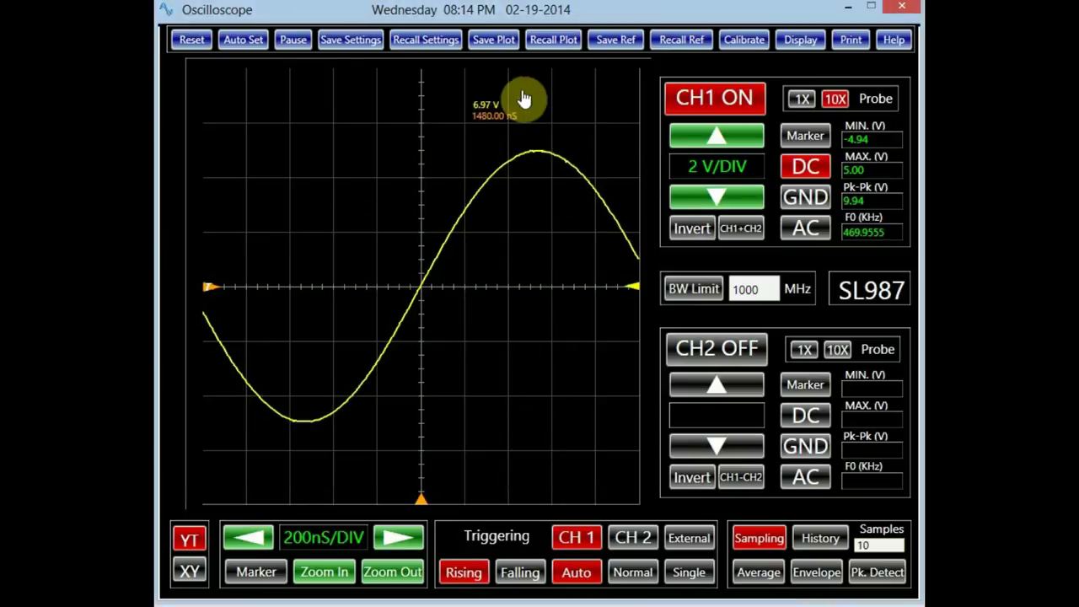
# Start saving the current plot as ScopePlot-2 in the Analog Arts folder and list the available image formats.
pyautogui.click(494, 44)
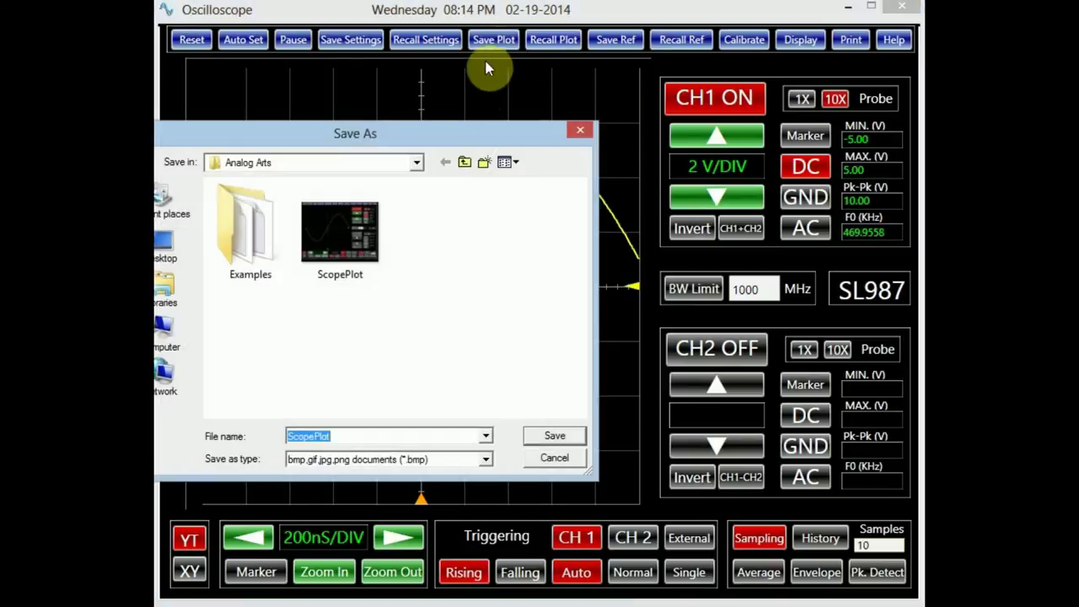
pyautogui.click(403, 436)
pyautogui.write('-2')
pyautogui.click(487, 459)
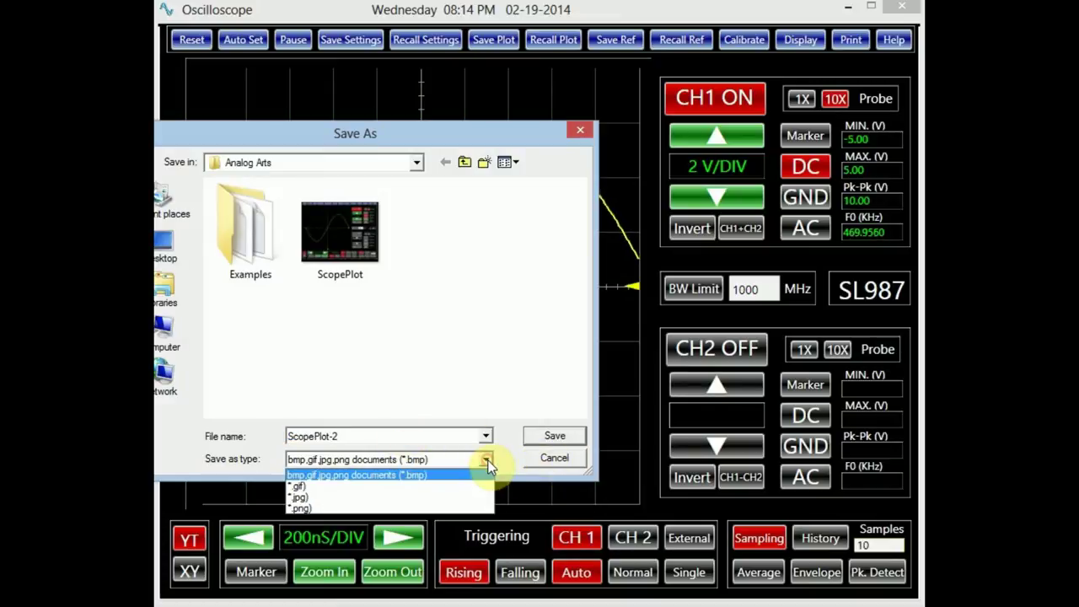
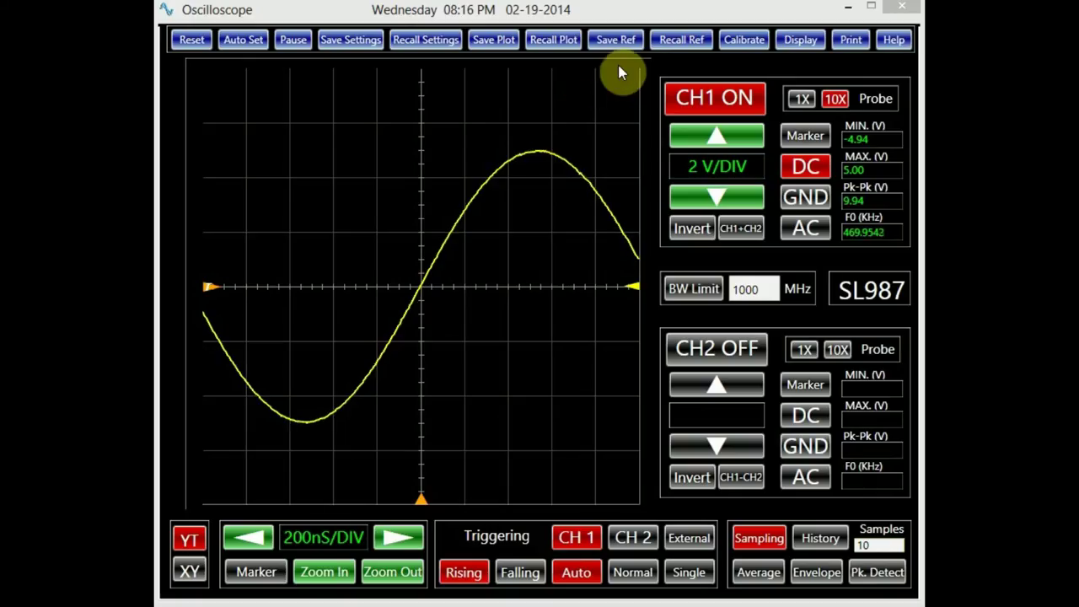
# Save the current CH1 signal as a reference text file named ScopeRefSignal-2 in the Analog Arts folder.
pyautogui.click(614, 42)
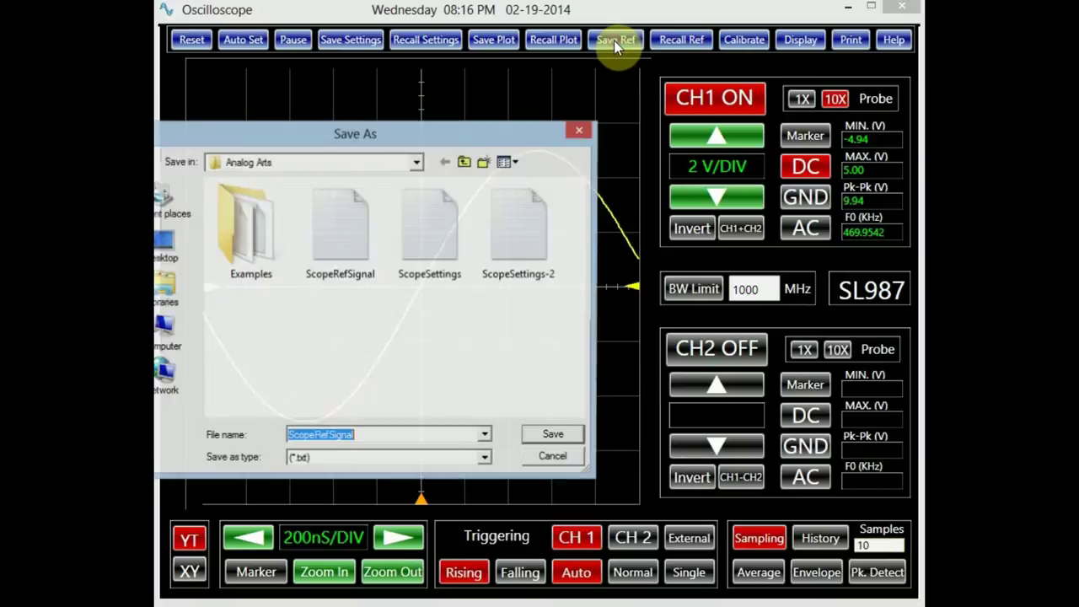
pyautogui.click(374, 440)
pyautogui.write('-2')
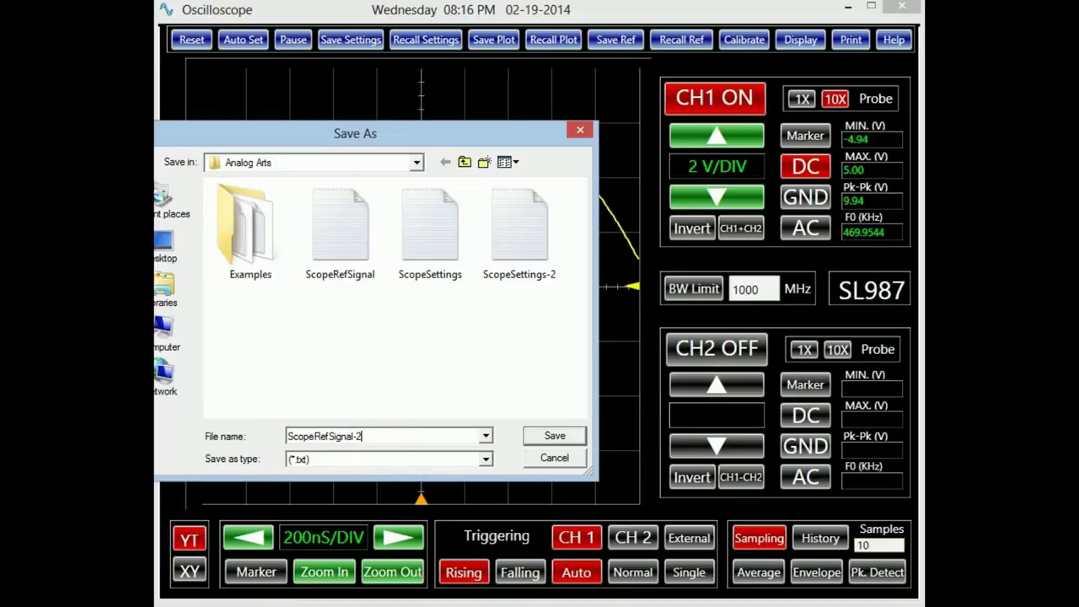
pyautogui.press('Tab')
pyautogui.click(552, 439)
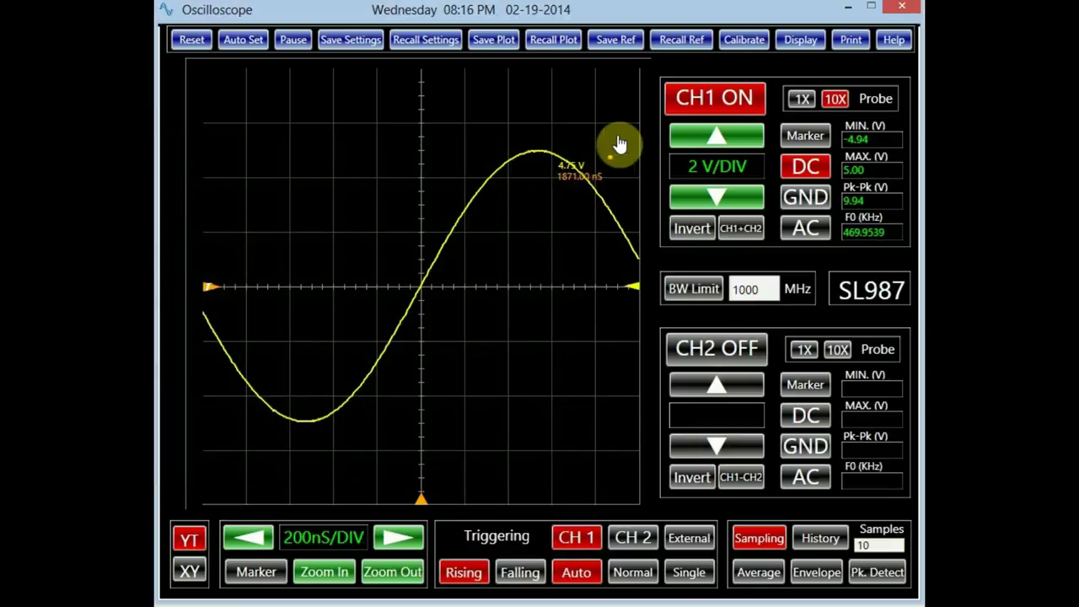
# Recall the ScopeRefSignal-2 reference to overlay it on the live CH1 signal, and remove it from the plot.
pyautogui.click(682, 42)
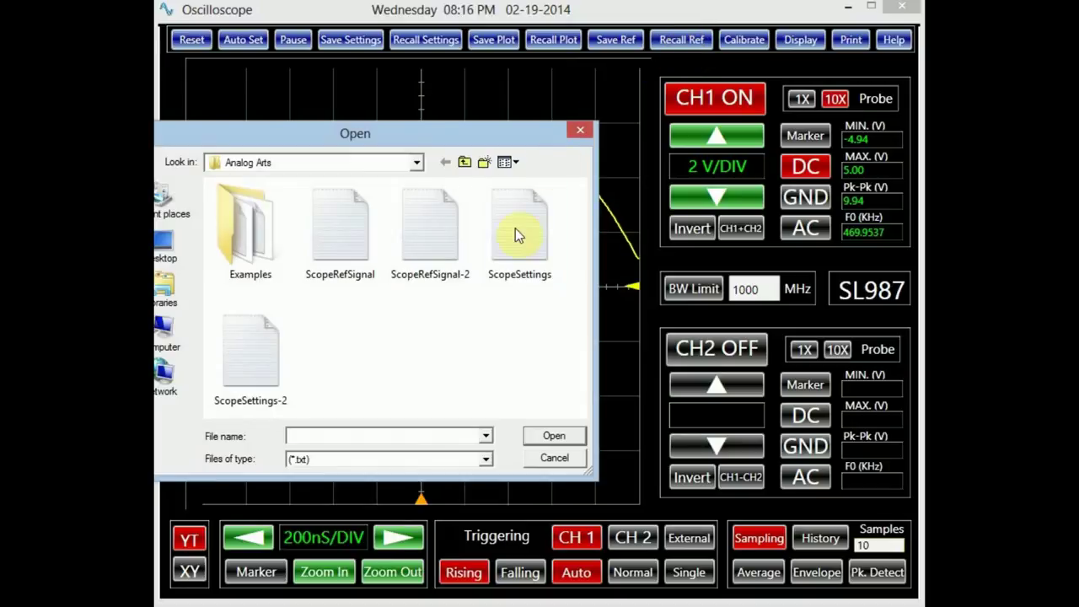
pyautogui.doubleClick(439, 245)
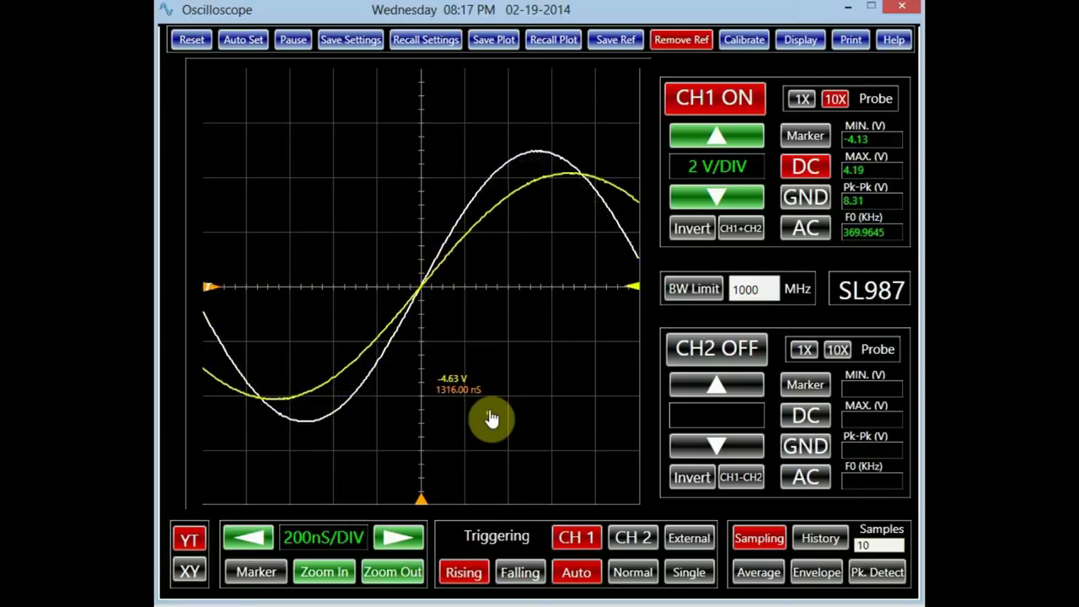
pyautogui.click(680, 35)
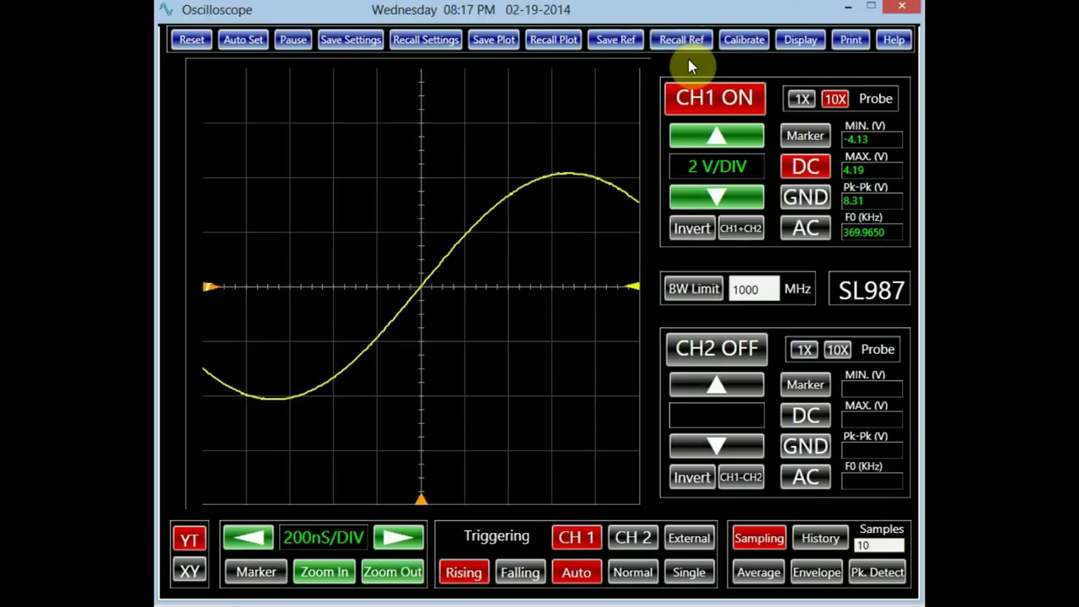
# Calibrate the oscilloscope.
pyautogui.click(743, 38)
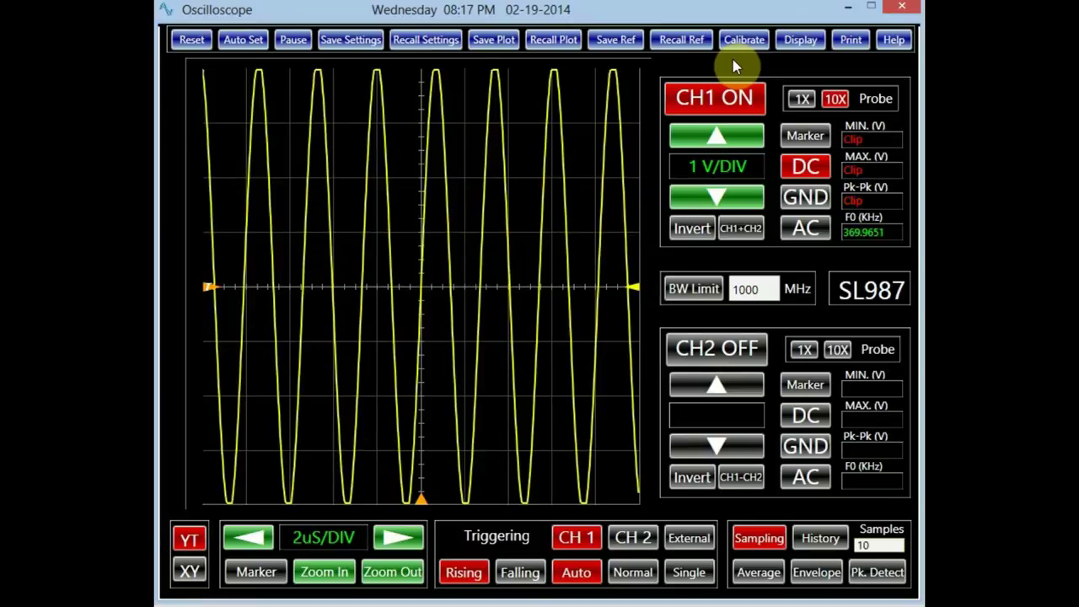
# Change the plot's screen color to brown using the color wheel.
pyautogui.click(800, 37)
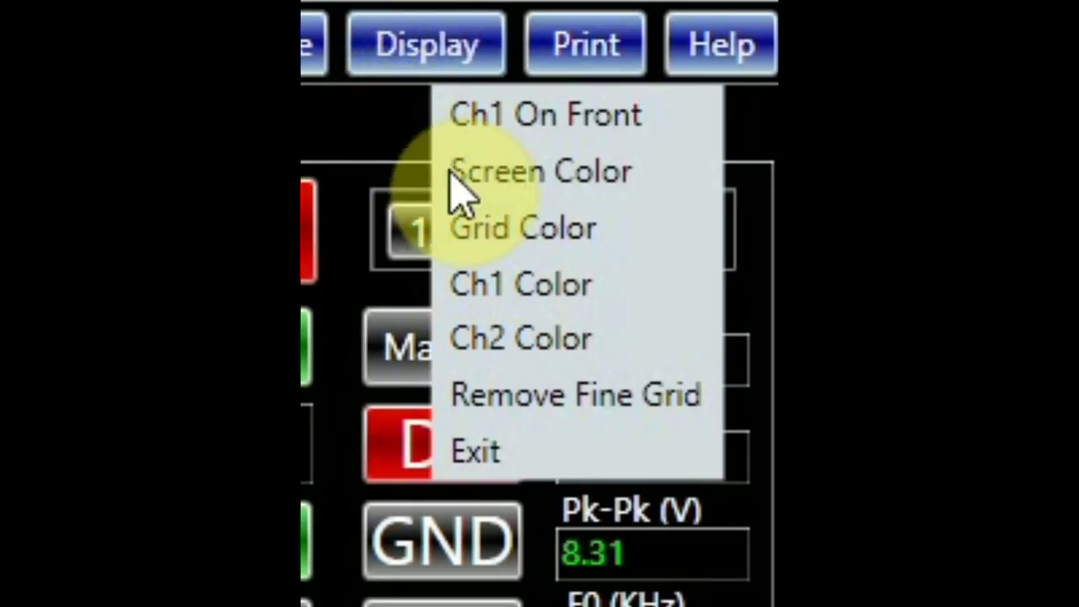
pyautogui.click(815, 81)
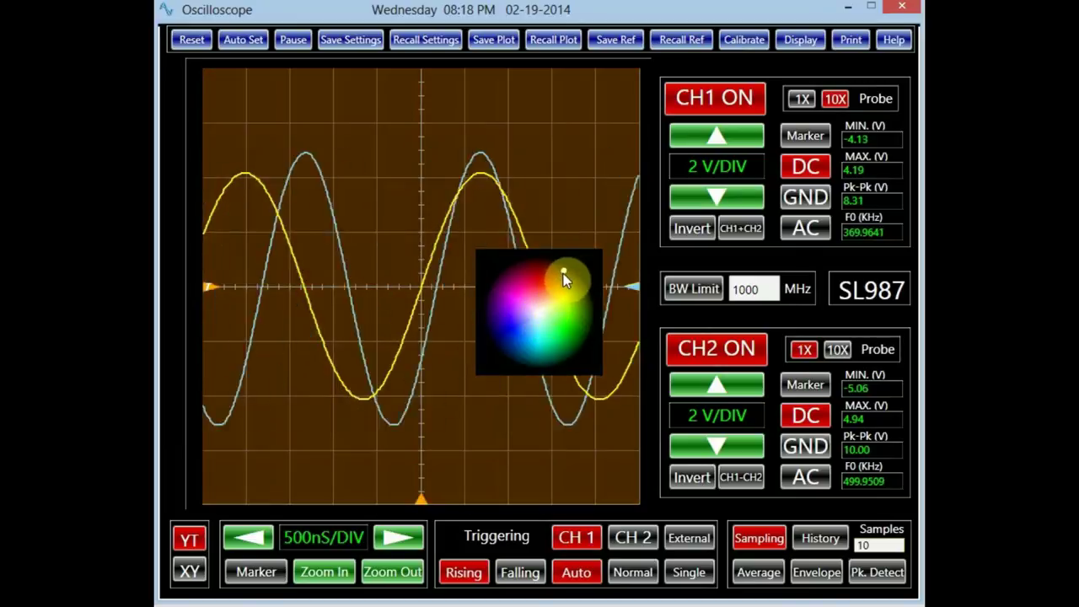
pyautogui.click(560, 277)
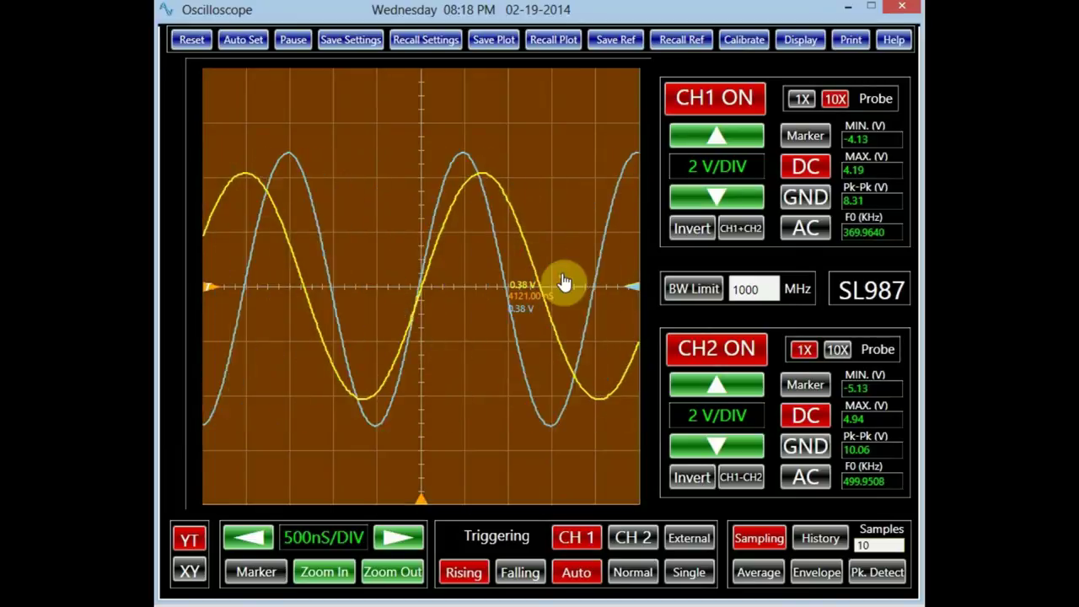
# Change the plot's screen color to deep blue using the color wheel.
pyautogui.click(797, 42)
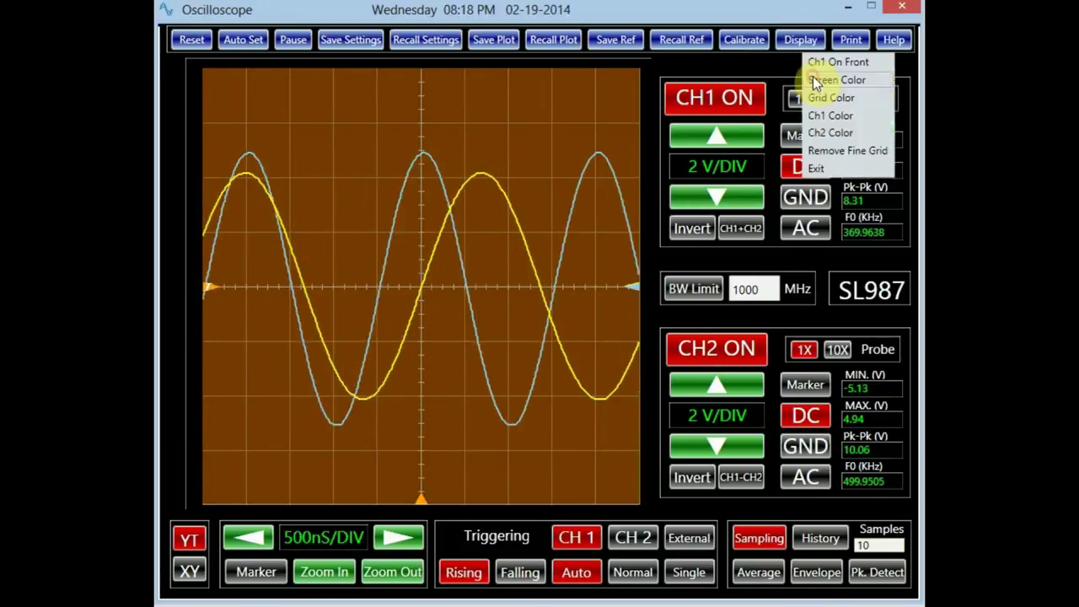
pyautogui.click(813, 76)
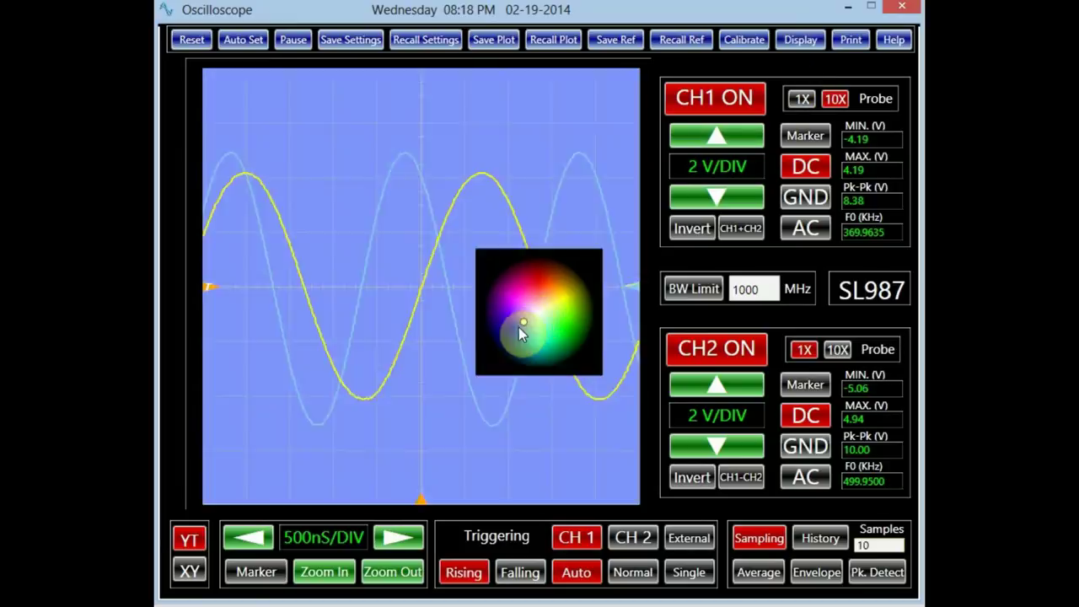
pyautogui.click(512, 330)
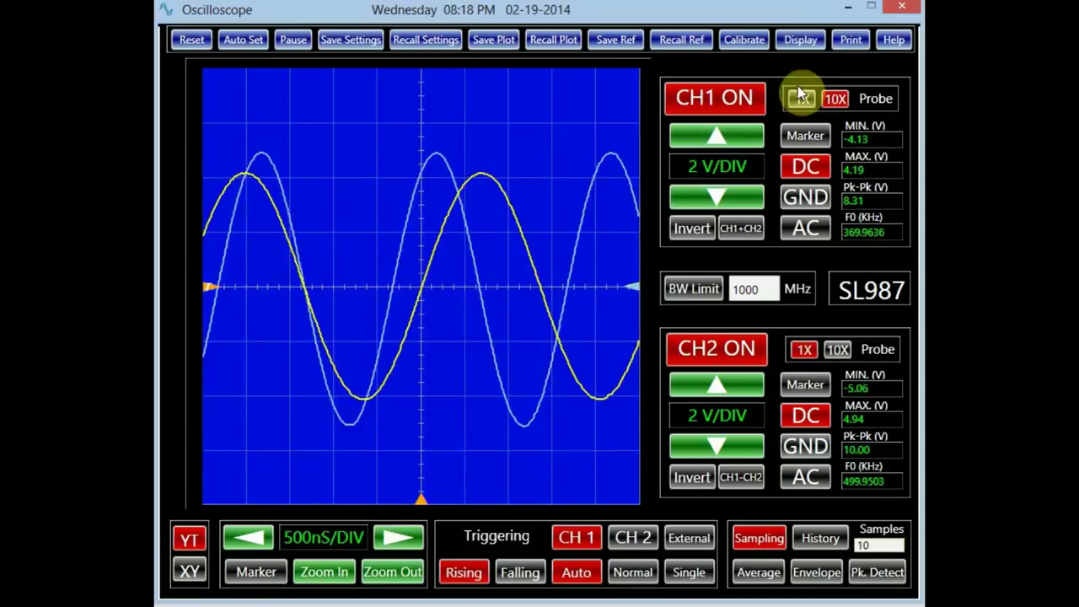
# Choose a new color for the CH1 trace from the color wheel.
pyautogui.click(801, 39)
pyautogui.click(826, 113)
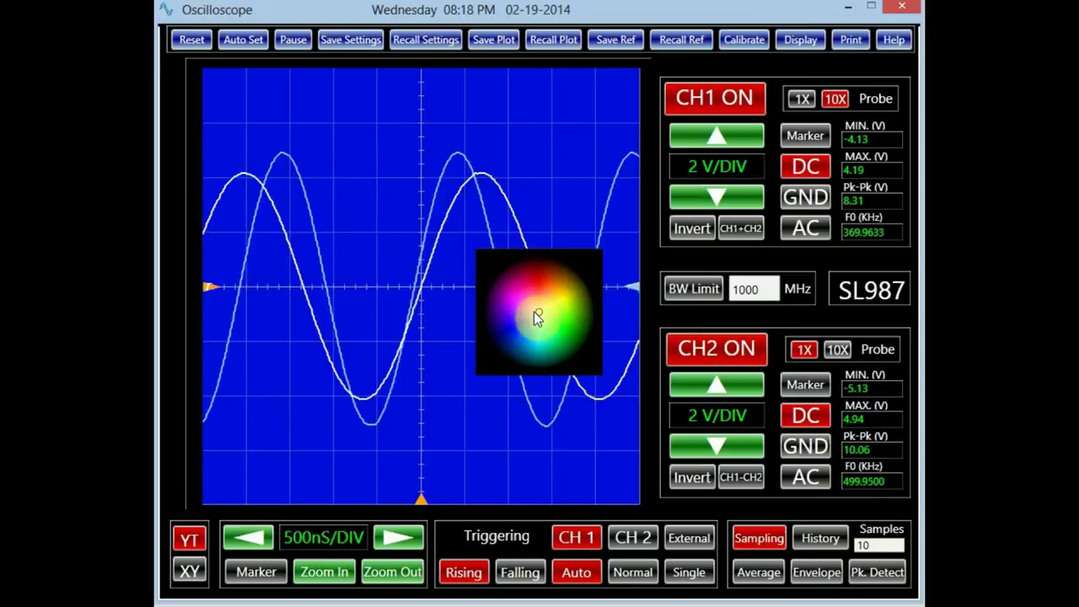
pyautogui.click(574, 271)
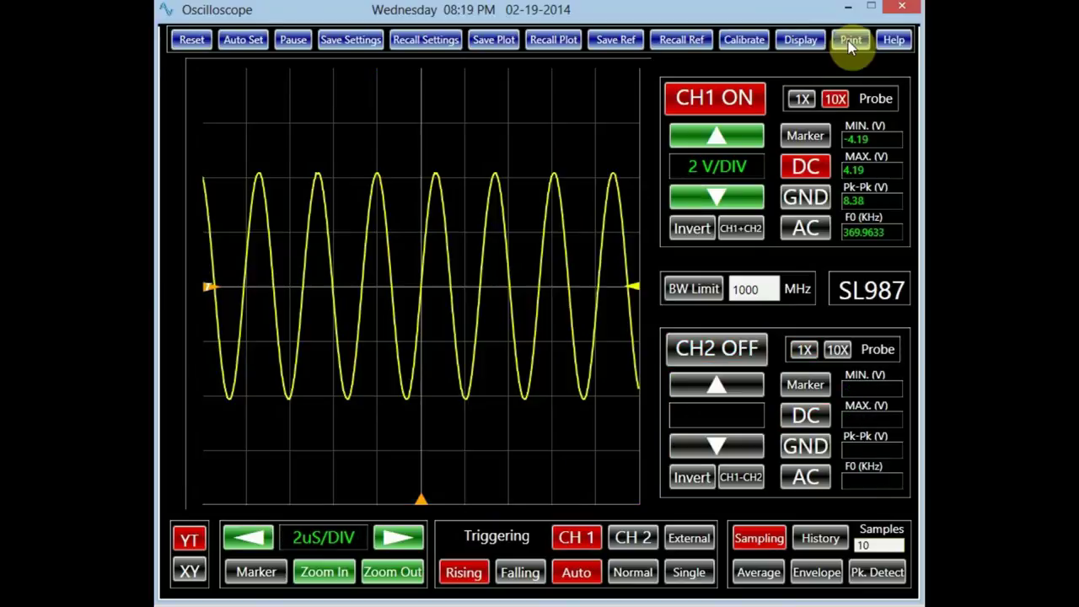
# Print one copy of the oscilloscope screen with Microsoft XPS Document Writer.
pyautogui.click(850, 38)
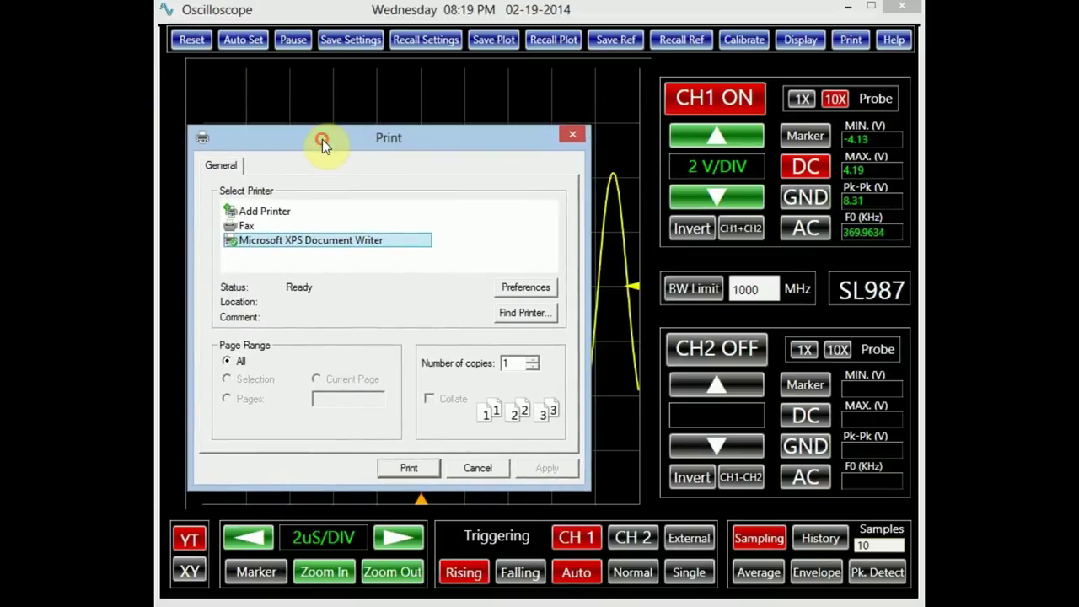
pyautogui.click(409, 469)
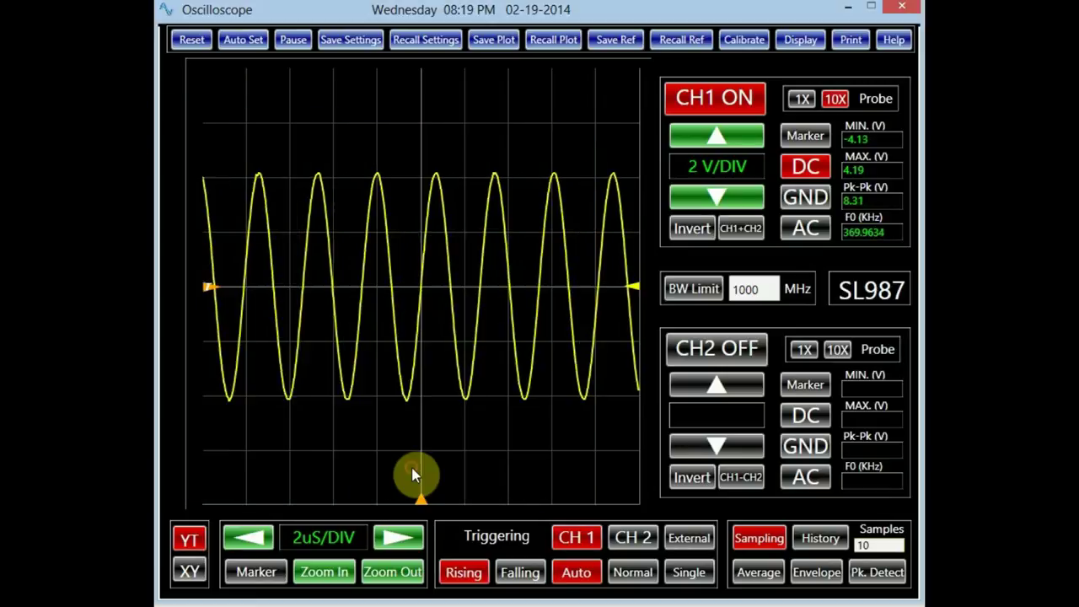
# Open the Analog Arts help page for the oscilloscope.
pyautogui.click(877, 46)
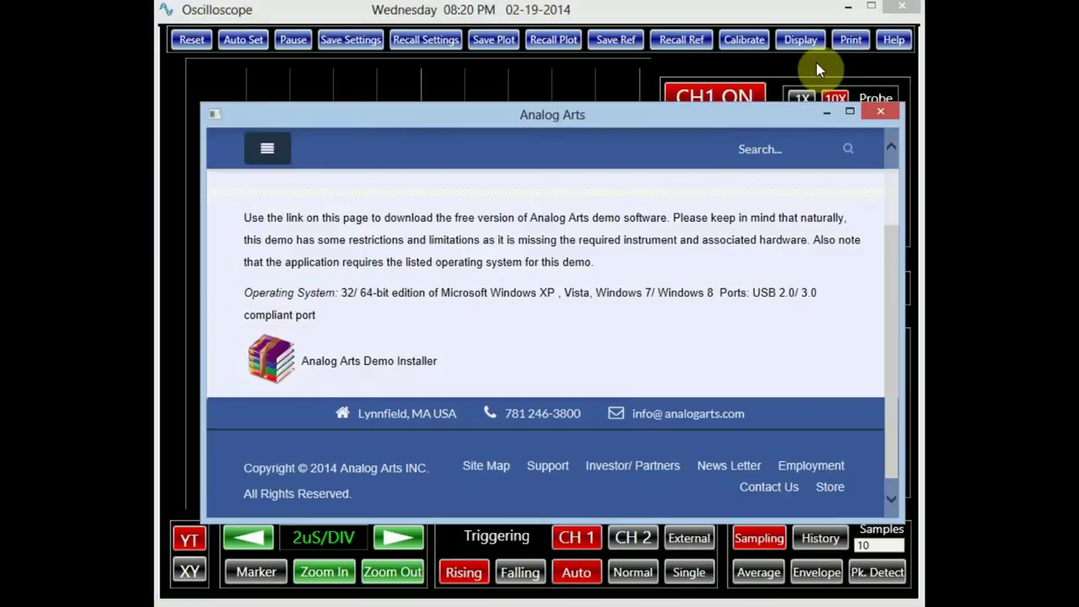